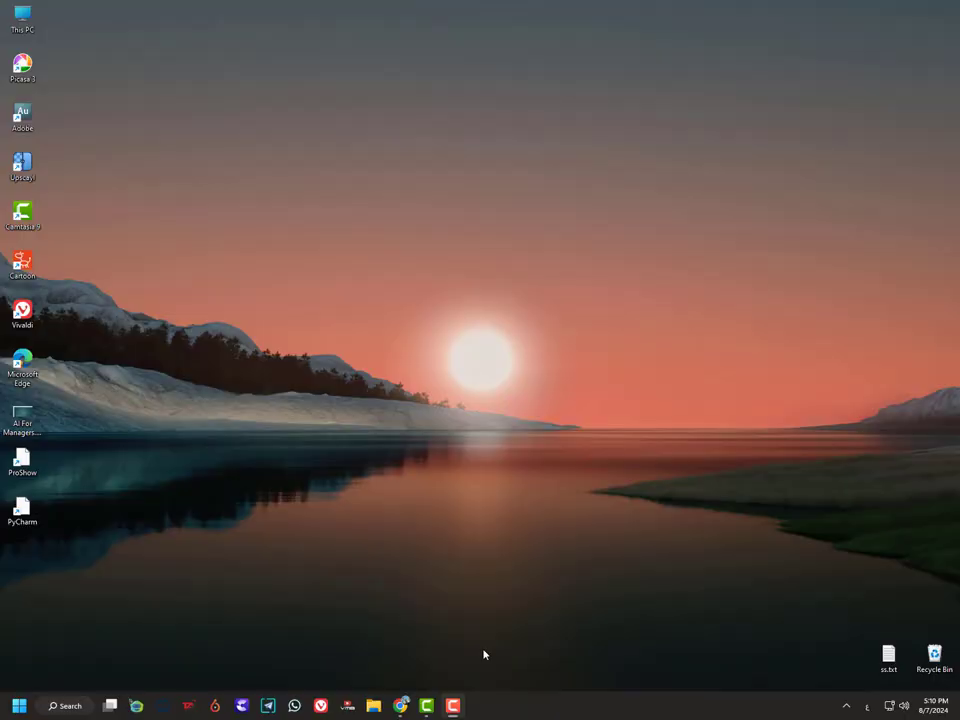
Launch Chrome and search Google for 'remove watermark from video ai' using the suggestions
{"action": "left_click", "coordinate": [401, 706]}
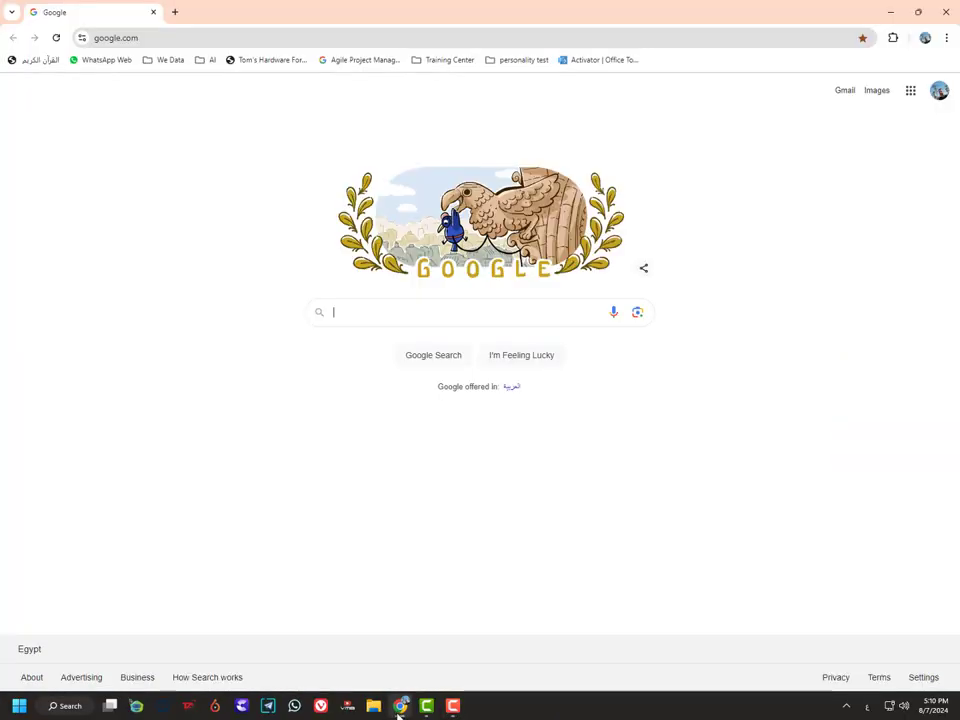
{"action": "left_click", "coordinate": [428, 316]}
{"action": "type", "text": "قث"}
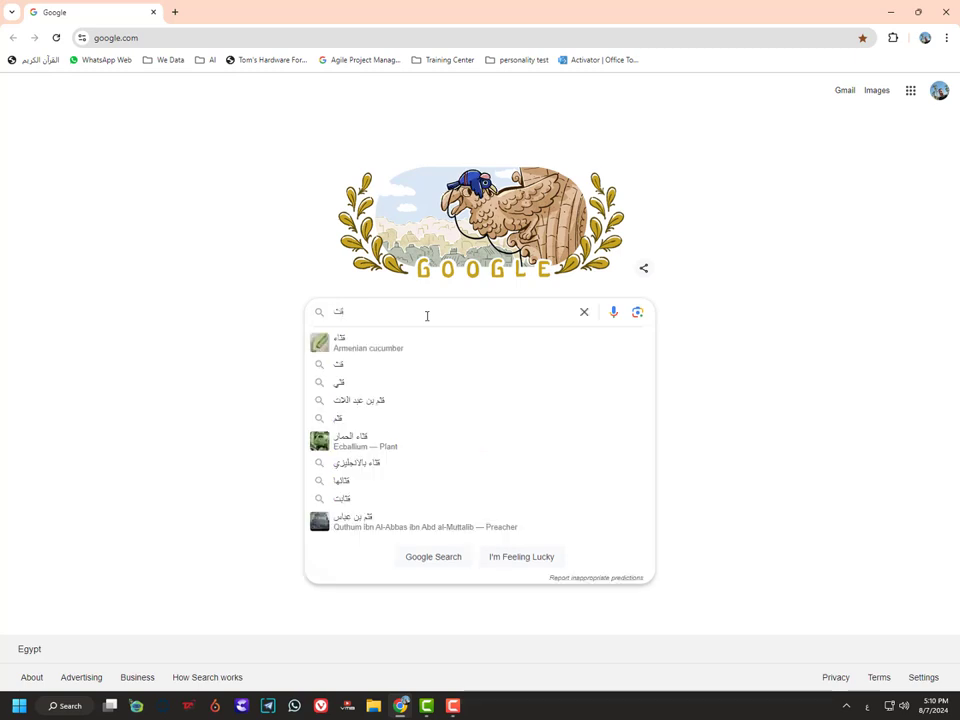
{"action": "type", "text": "ةخرث"}
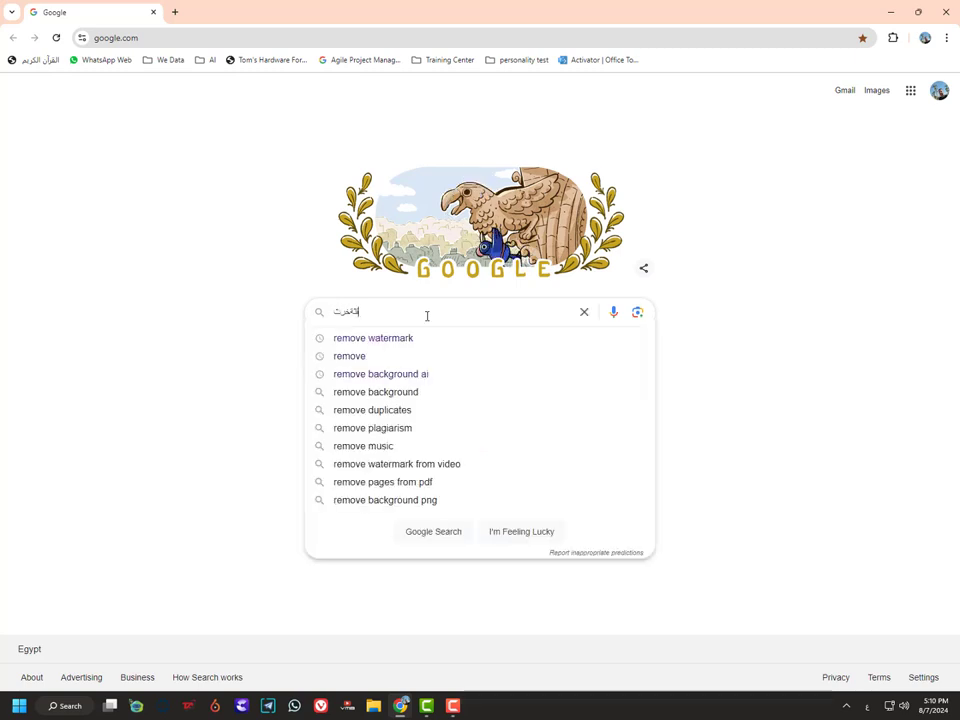
{"action": "key", "text": "Down"}
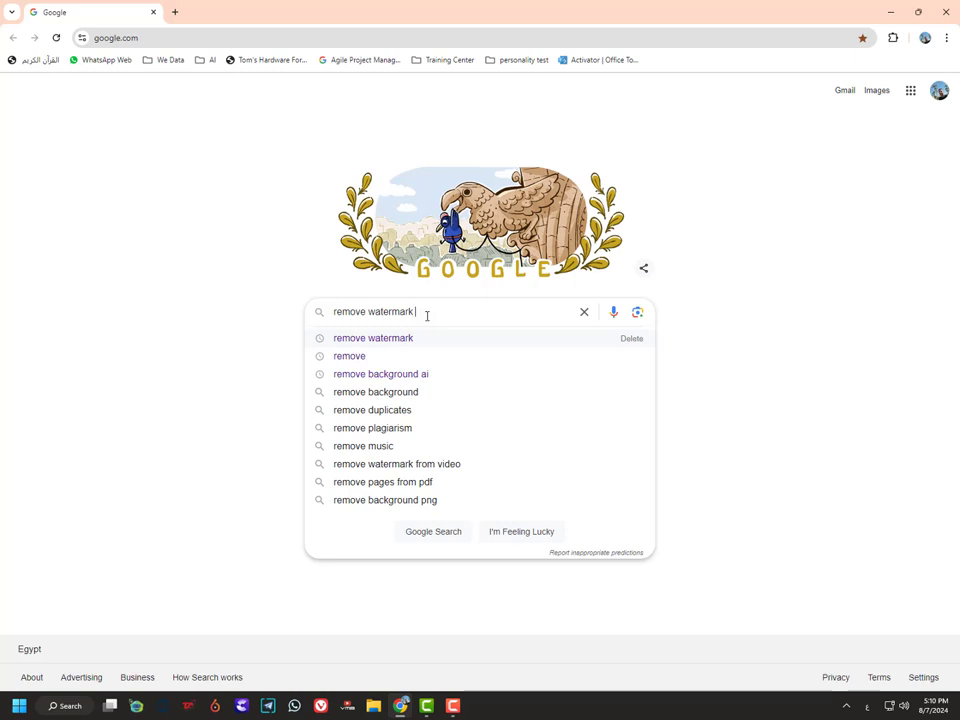
{"action": "key", "text": "Down"}
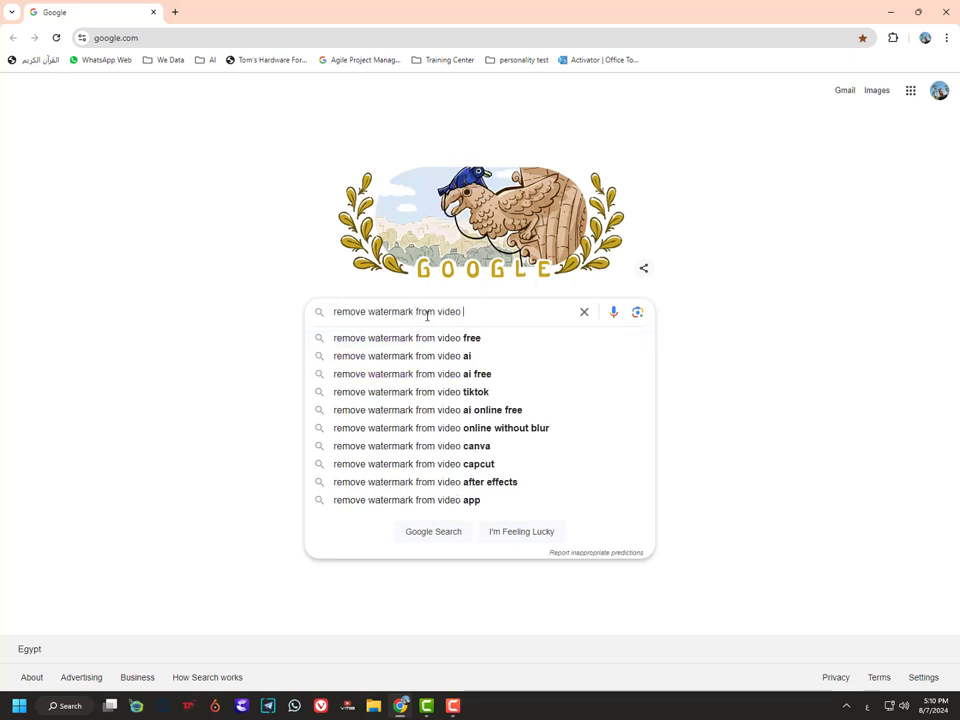
{"action": "key", "text": "Down"}
{"action": "key", "text": "Down"}
{"action": "key", "text": "Return"}
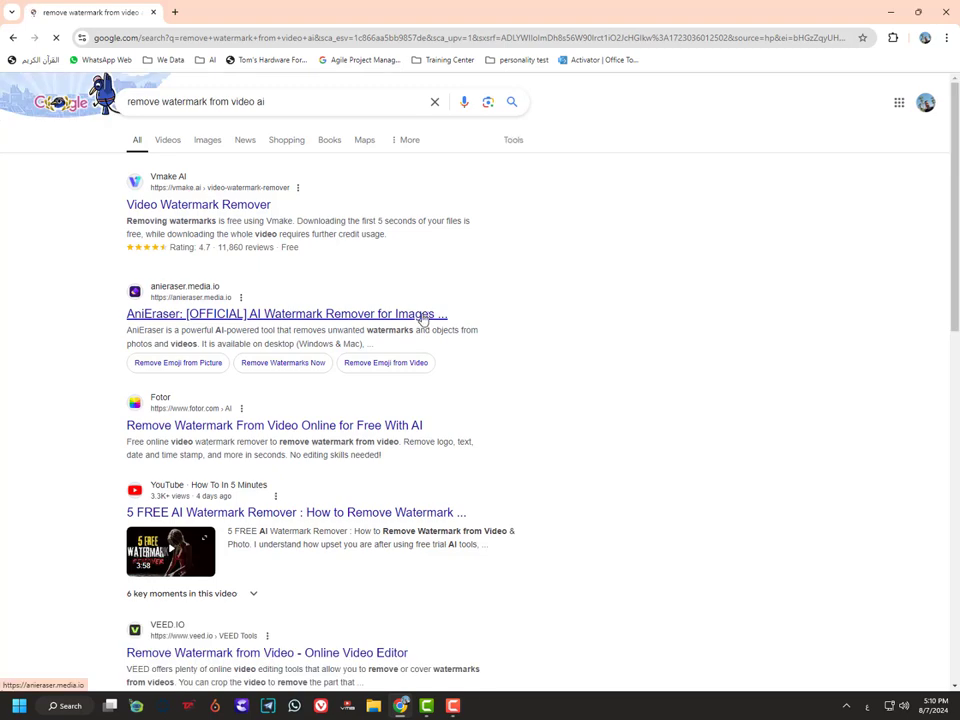
Open the 'Remove Logo & Watermark from Videos' Online Video Cutter result in a new tab
{"action": "scroll", "coordinate": [423, 318], "scroll_direction": "down", "scroll_amount": 3}
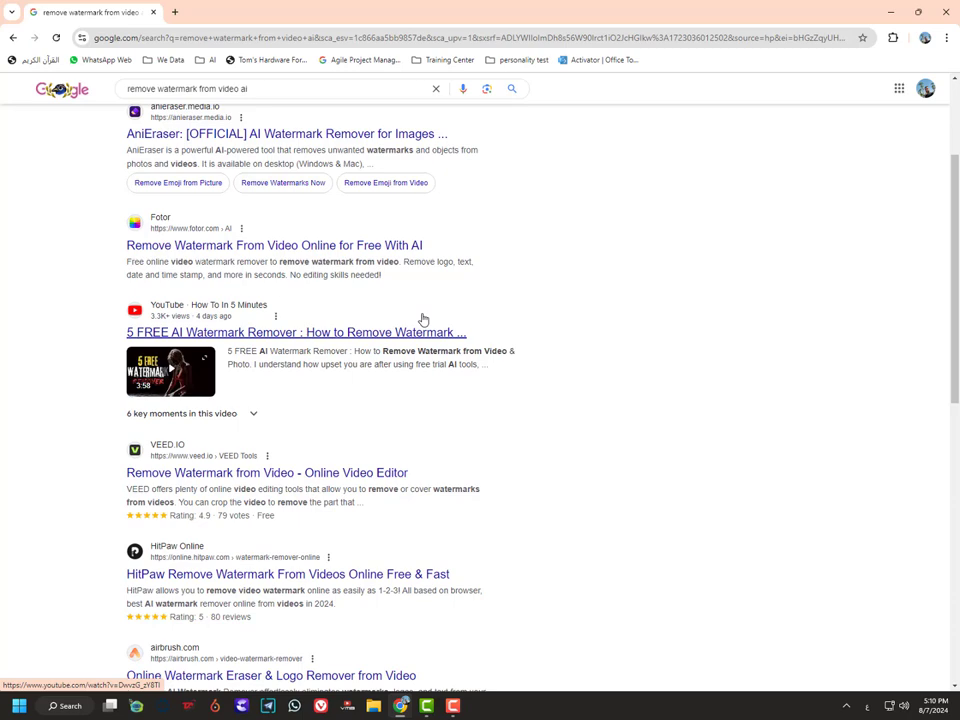
{"action": "scroll", "coordinate": [423, 318], "scroll_direction": "down", "scroll_amount": 3}
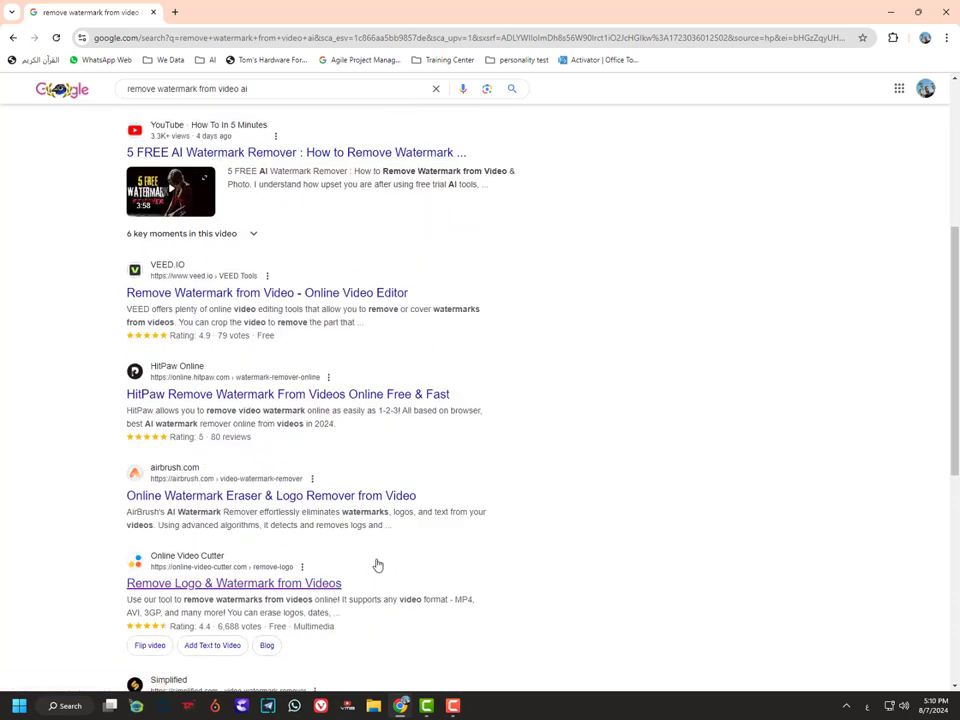
{"action": "right_click", "coordinate": [309, 586]}
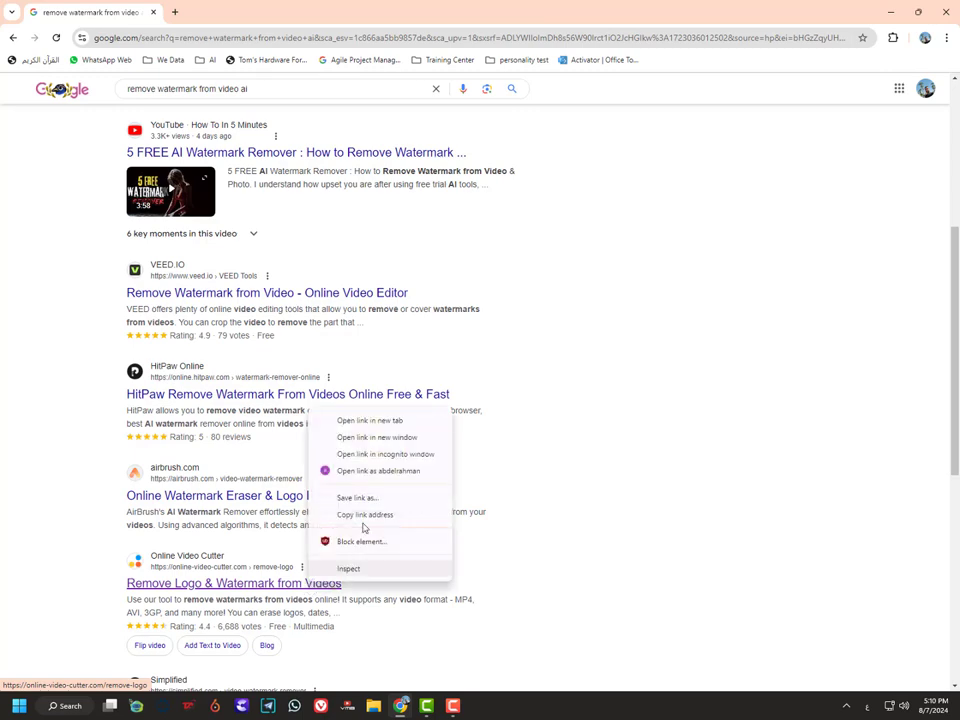
{"action": "left_click", "coordinate": [392, 420]}
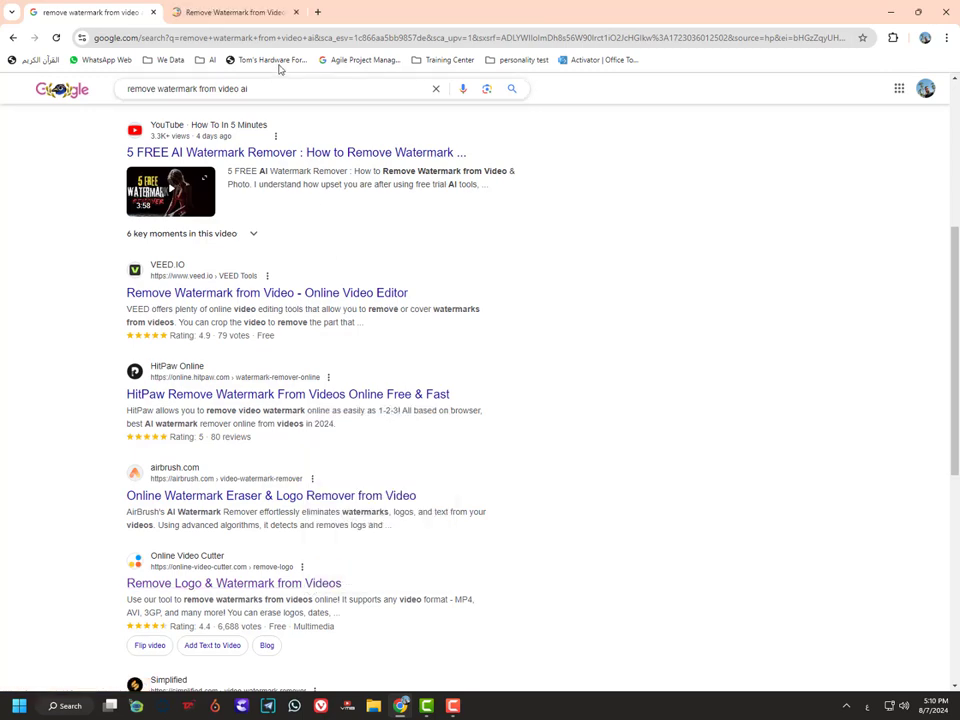
On the 123apps page, load 6.mp4 from Downloads into the Remove Logo editor
{"action": "left_click", "coordinate": [257, 6]}
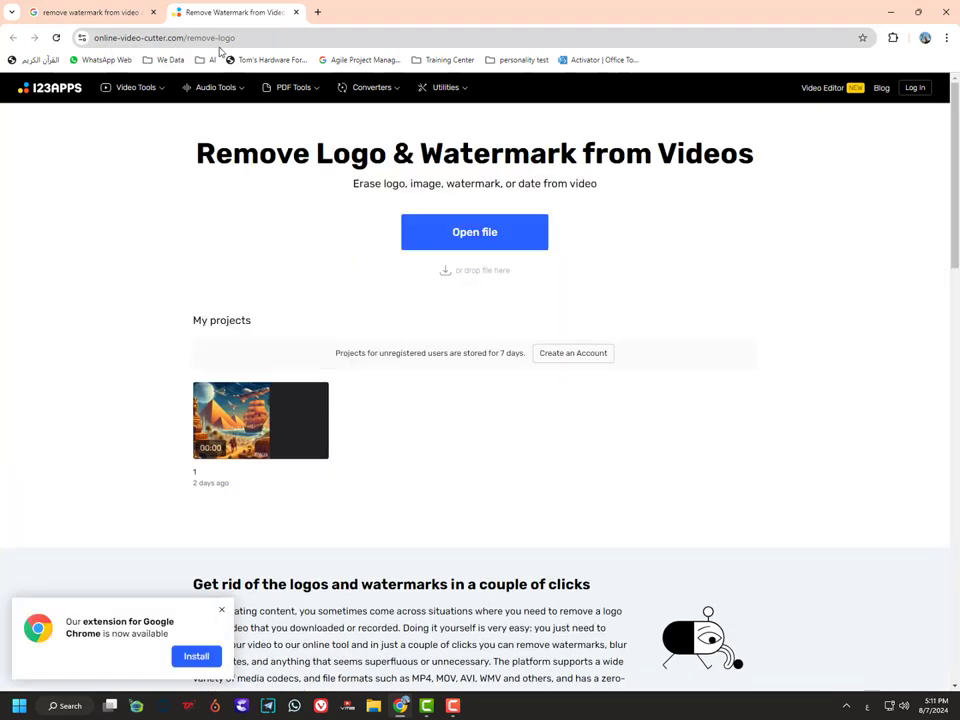
{"action": "left_click", "coordinate": [514, 232]}
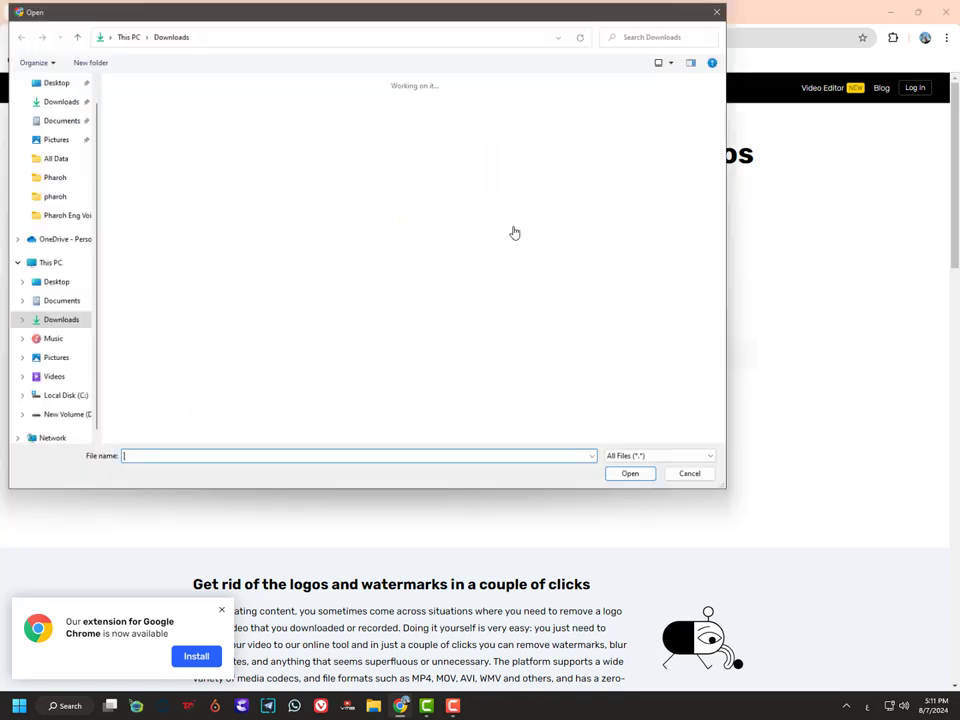
{"action": "double_click", "coordinate": [140, 120]}
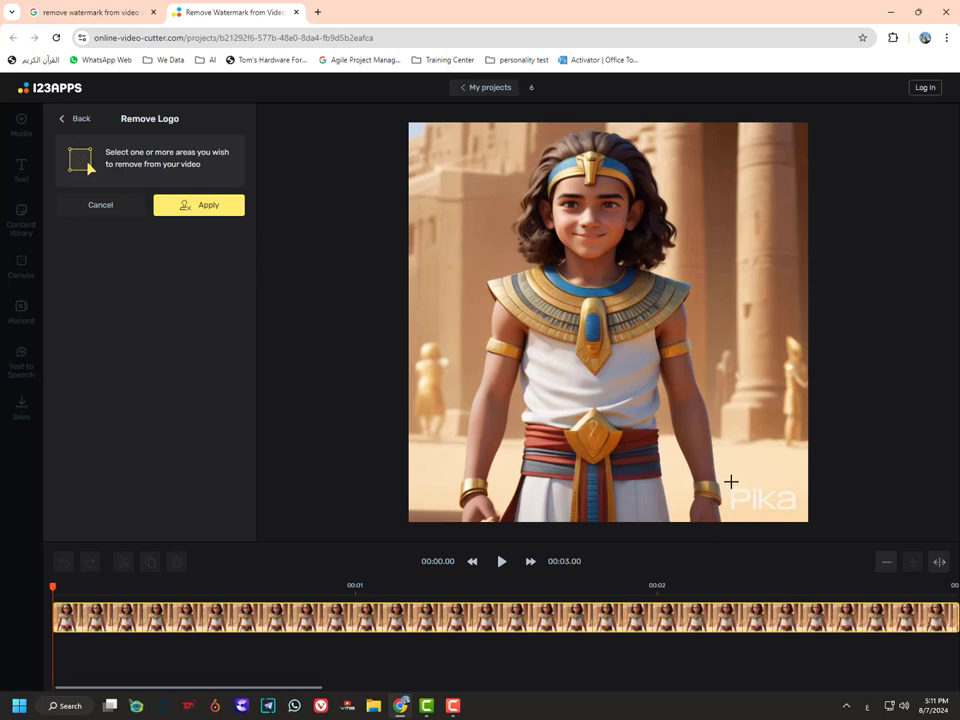
Mark the Pika watermark at the bottom-right of the preview and apply Remove Logo
{"action": "left_click_drag", "start_coordinate": [729, 479], "coordinate": [801, 516]}
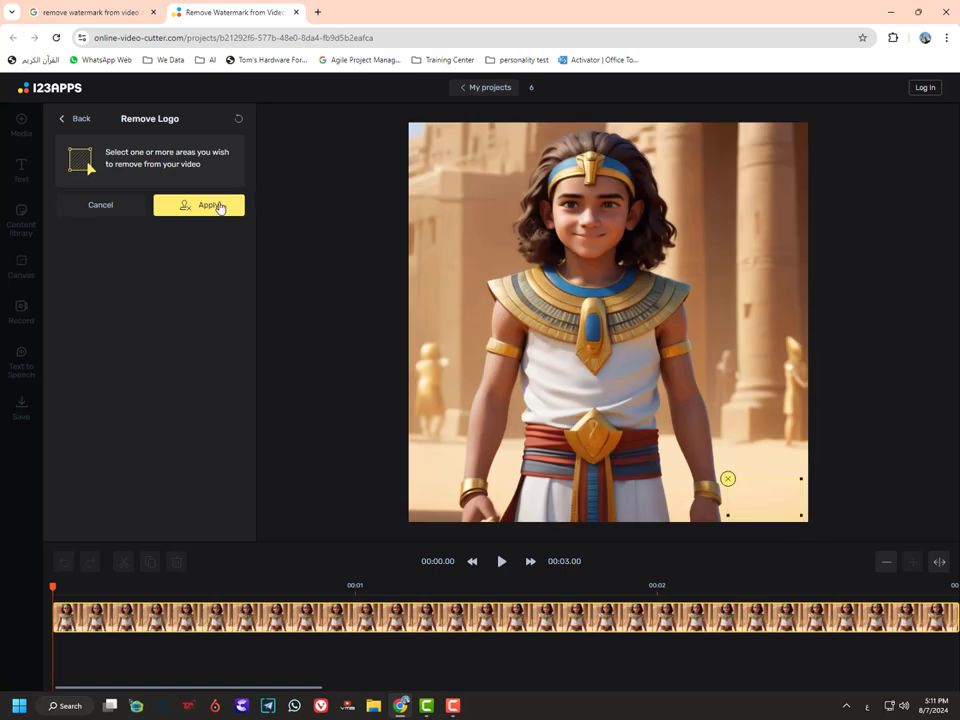
{"action": "left_click", "coordinate": [219, 206]}
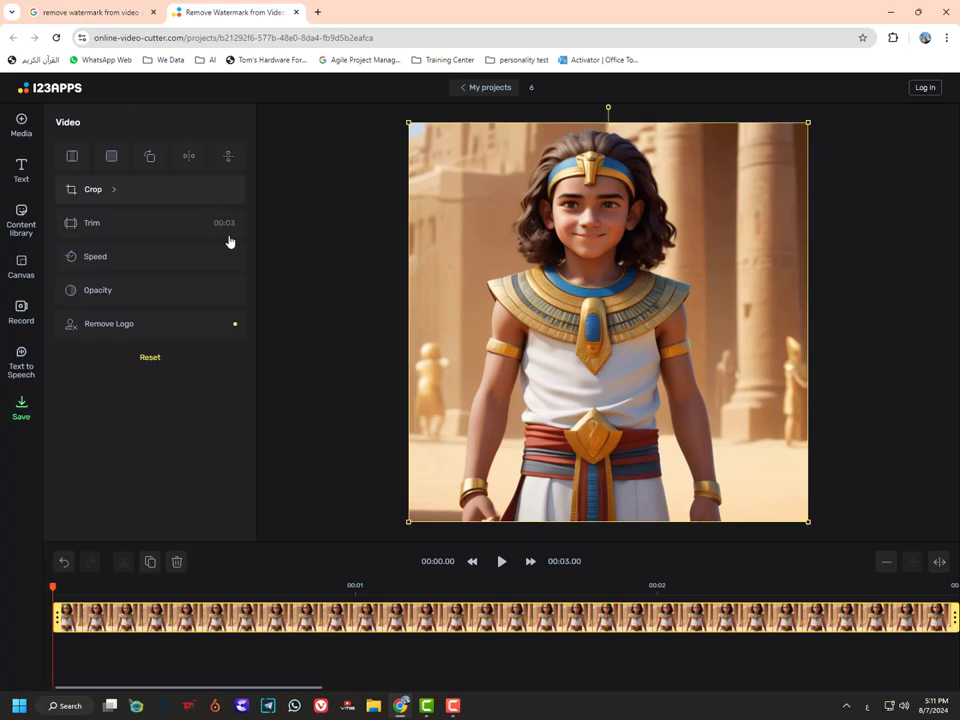
Export the clip as MP4 720p and open the downloaded 6 (online-video-cutter.com).mp4
{"action": "left_click", "coordinate": [20, 415]}
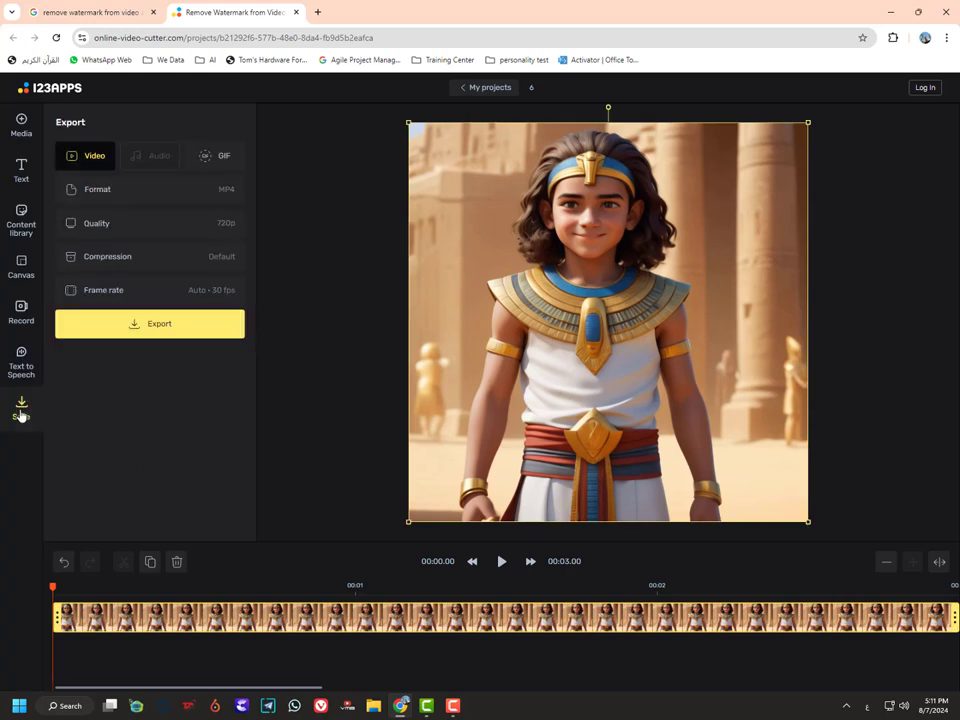
{"action": "left_click", "coordinate": [175, 331]}
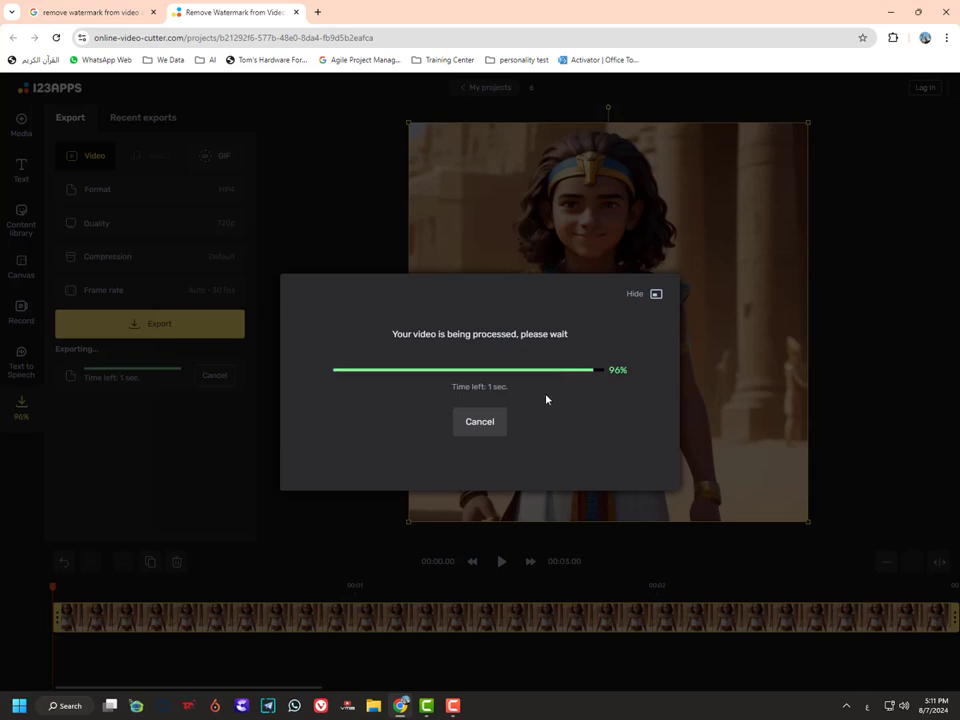
{"action": "left_click", "coordinate": [491, 431]}
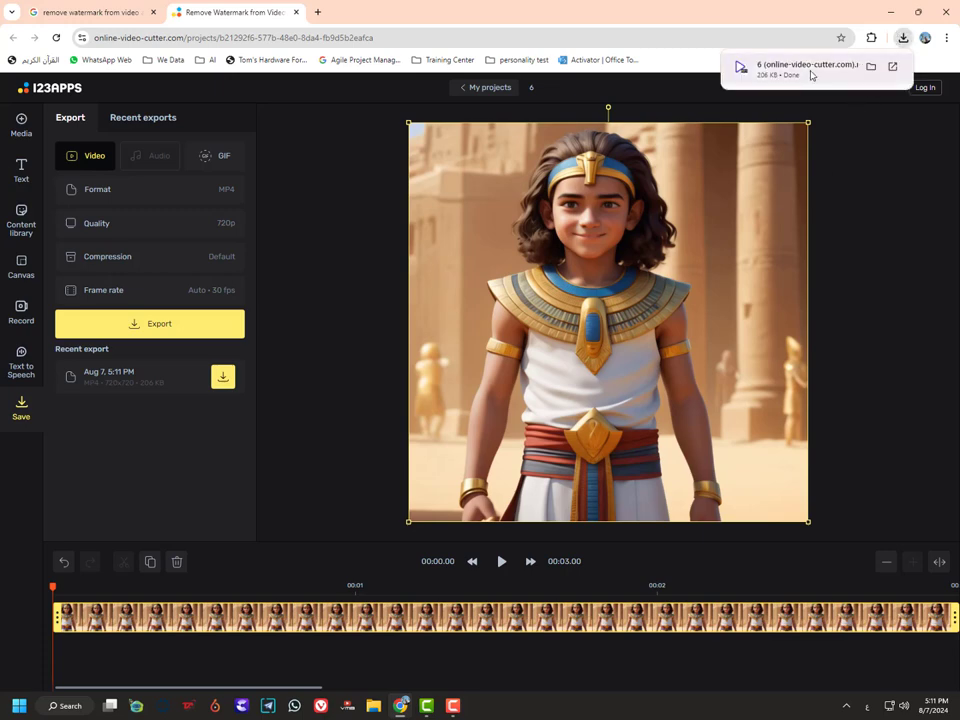
{"action": "left_click", "coordinate": [812, 75]}
Compare the original 6.mp4 with the watermark-free copy in PotPlayer, then exit PotPlayer
{"action": "left_click", "coordinate": [868, 68]}
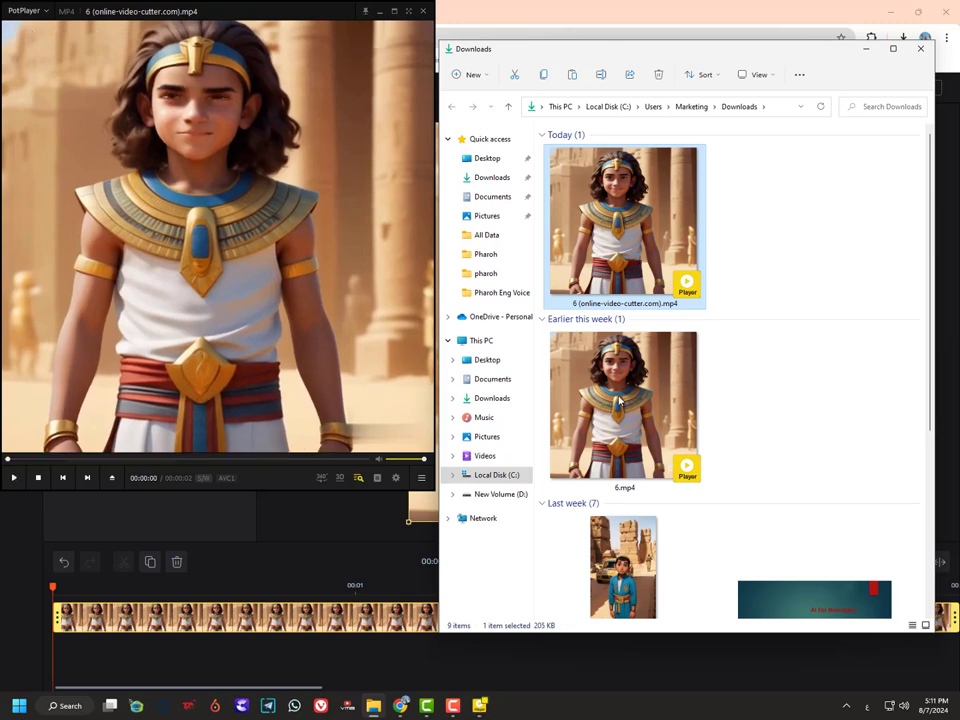
{"action": "left_click_drag", "start_coordinate": [619, 400], "coordinate": [286, 349]}
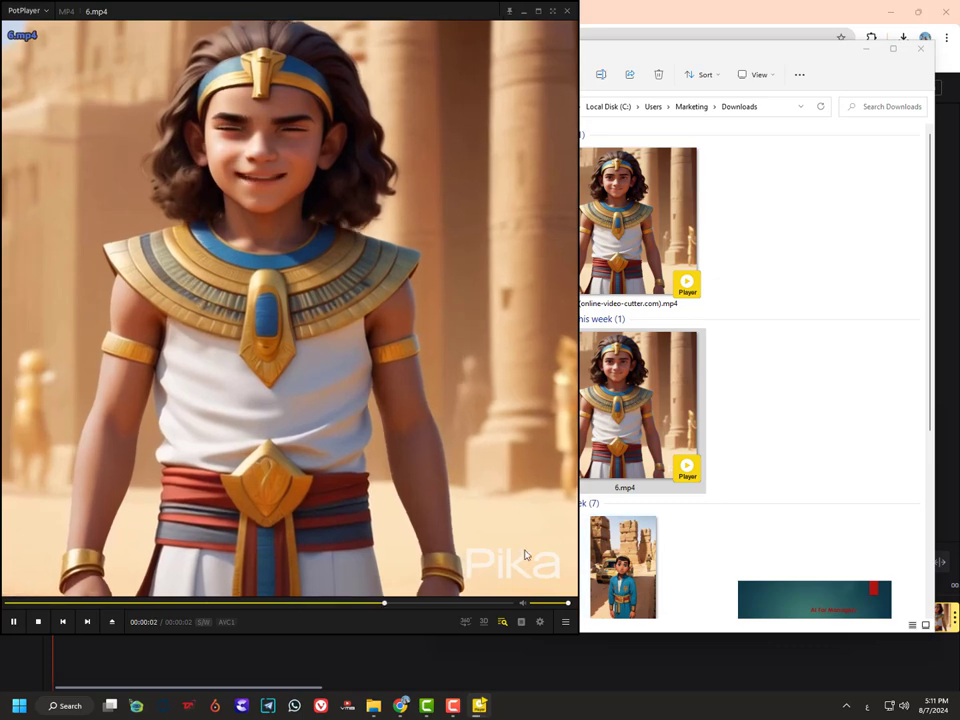
{"action": "left_click_drag", "start_coordinate": [638, 220], "coordinate": [419, 273]}
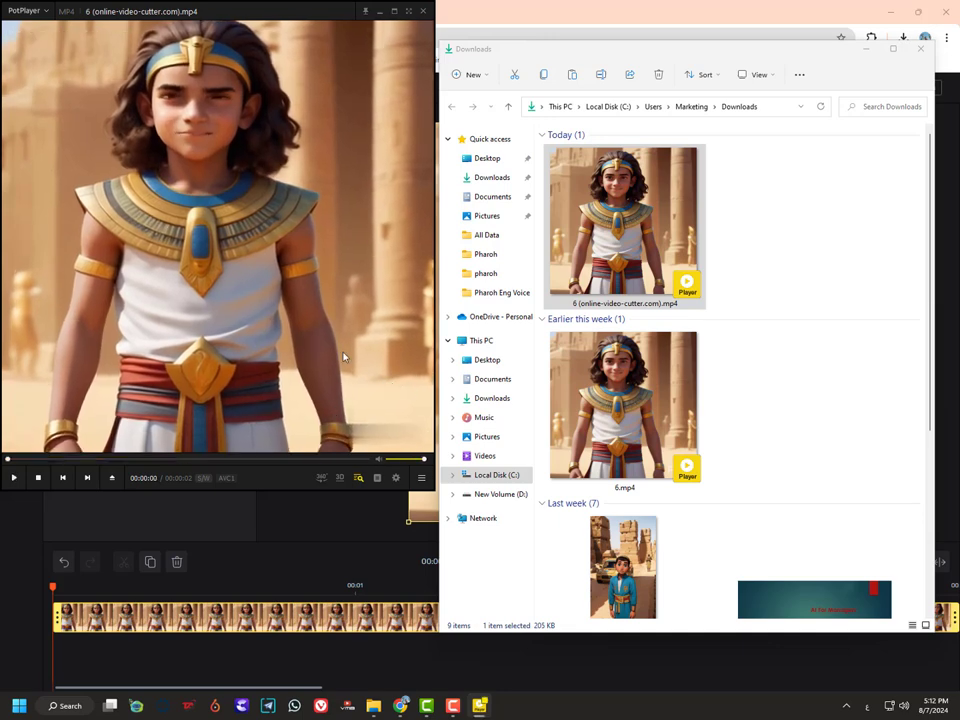
{"action": "left_click_drag", "start_coordinate": [623, 408], "coordinate": [320, 379]}
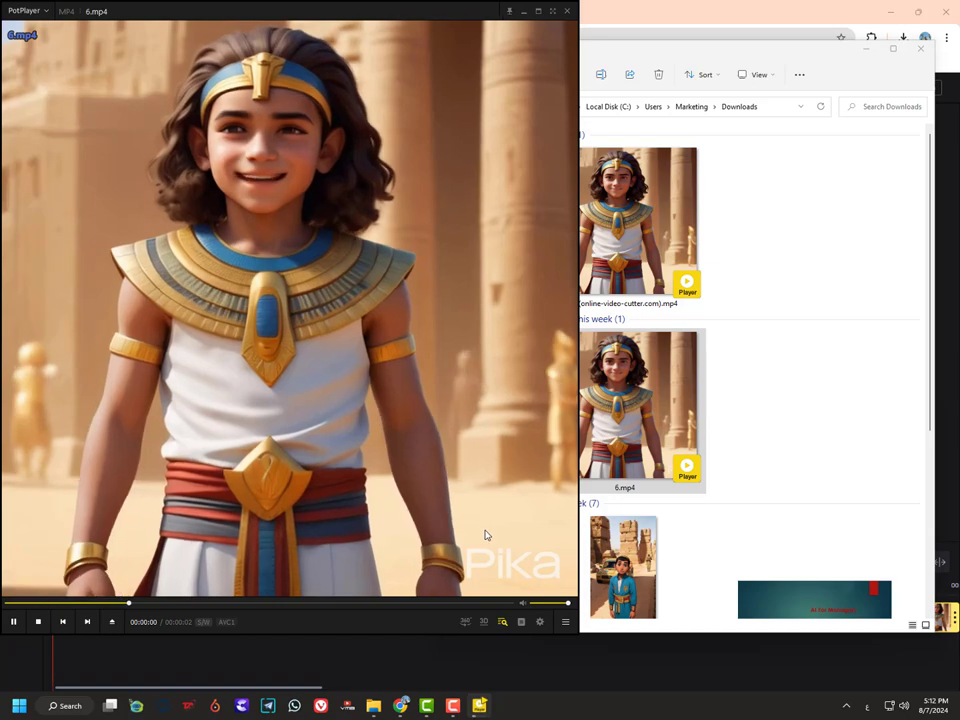
{"action": "right_click", "coordinate": [499, 570]}
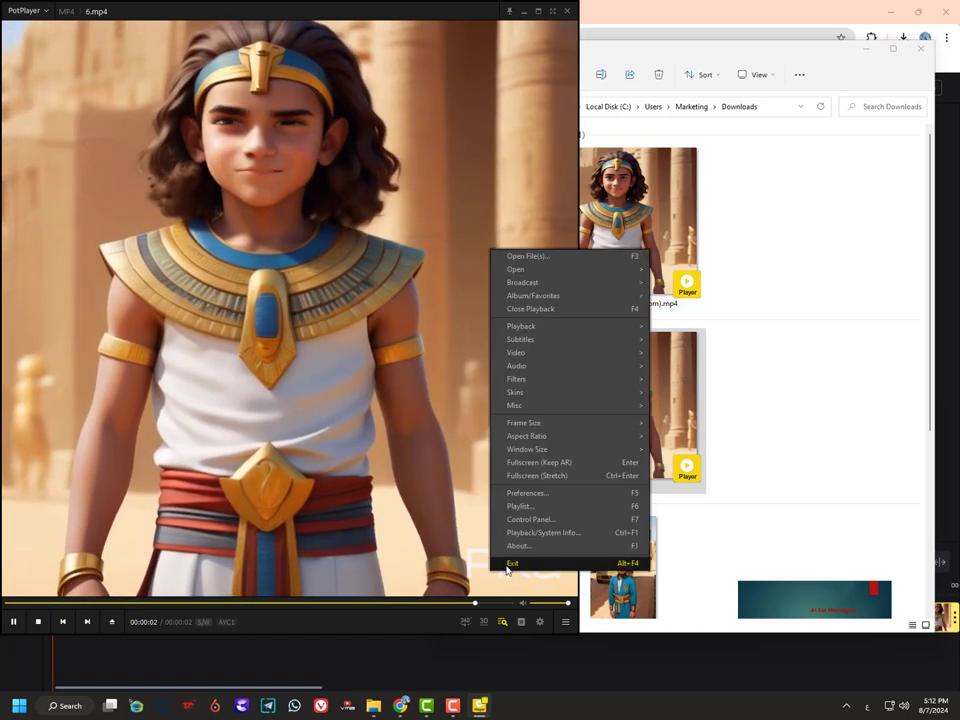
{"action": "left_click", "coordinate": [510, 564]}
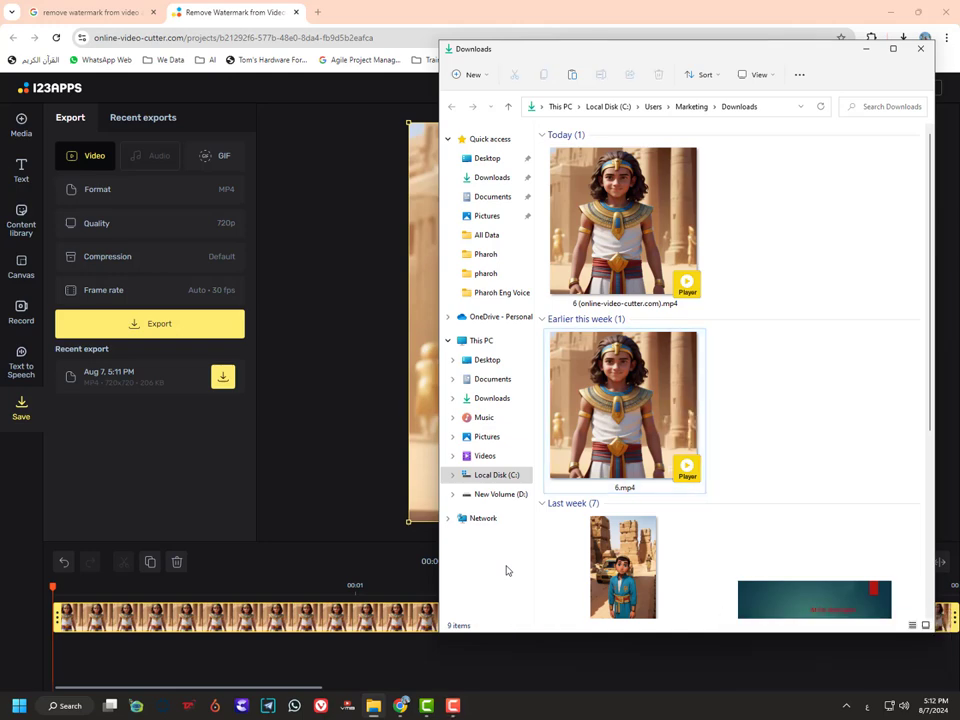
Bring Chrome forward and open 123apps.com through the 123APPS logo
{"action": "left_click", "coordinate": [345, 511]}
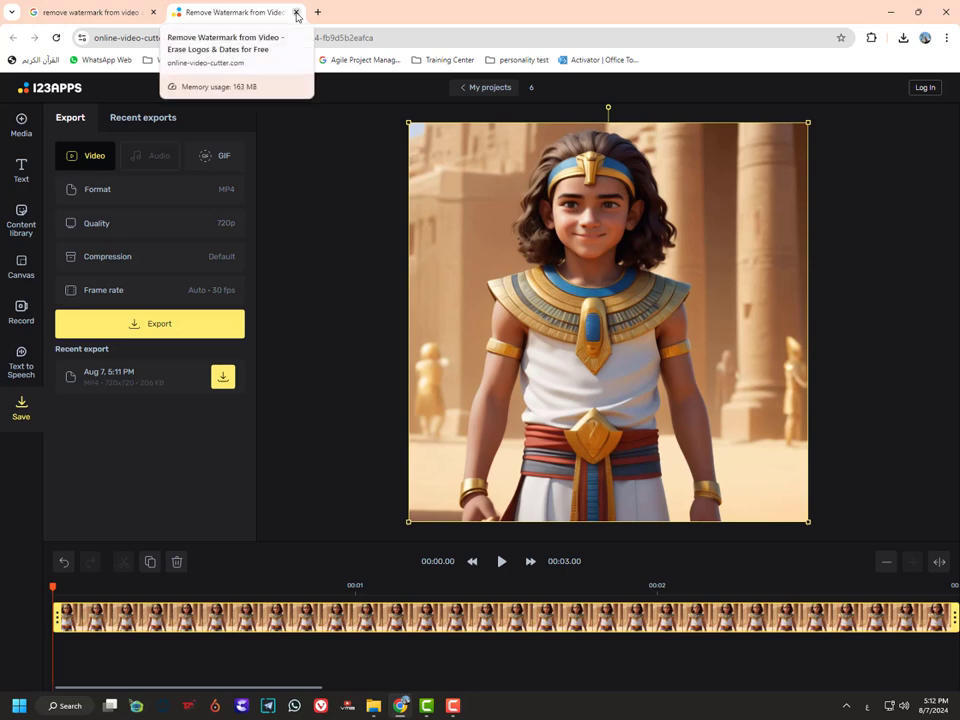
{"action": "left_click", "coordinate": [56, 93]}
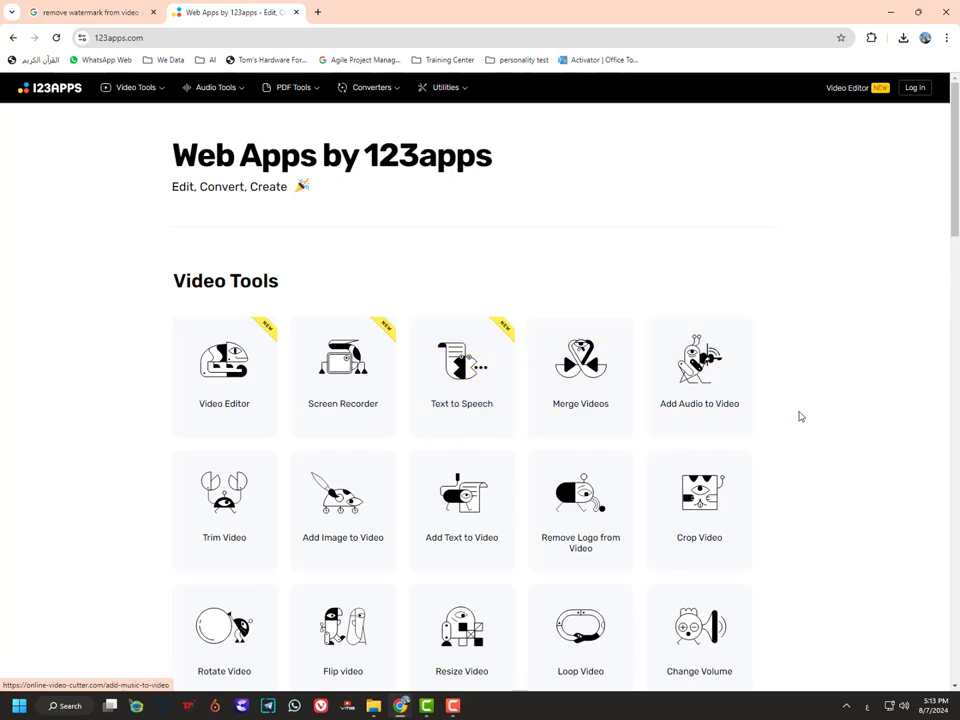
Scroll through Video, Audio, PDF Tools, Converters and Utilities, jump back to top, and close the tab
{"action": "scroll", "coordinate": [801, 420], "scroll_direction": "down", "scroll_amount": 3}
{"action": "scroll", "coordinate": [801, 420], "scroll_direction": "down", "scroll_amount": 1}
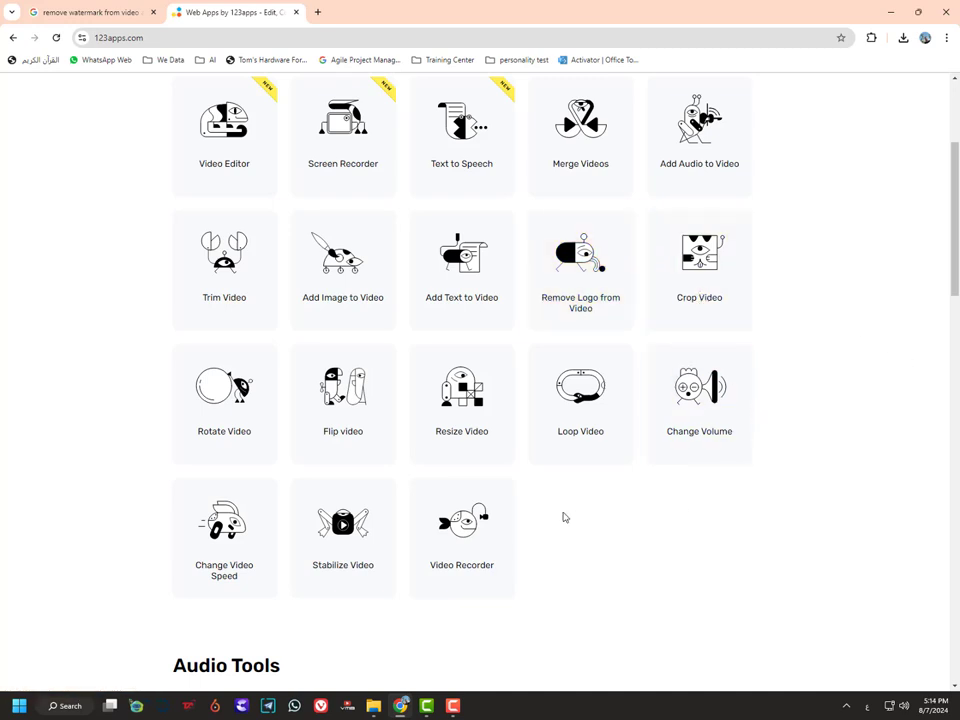
{"action": "scroll", "coordinate": [289, 572], "scroll_direction": "down", "scroll_amount": 2}
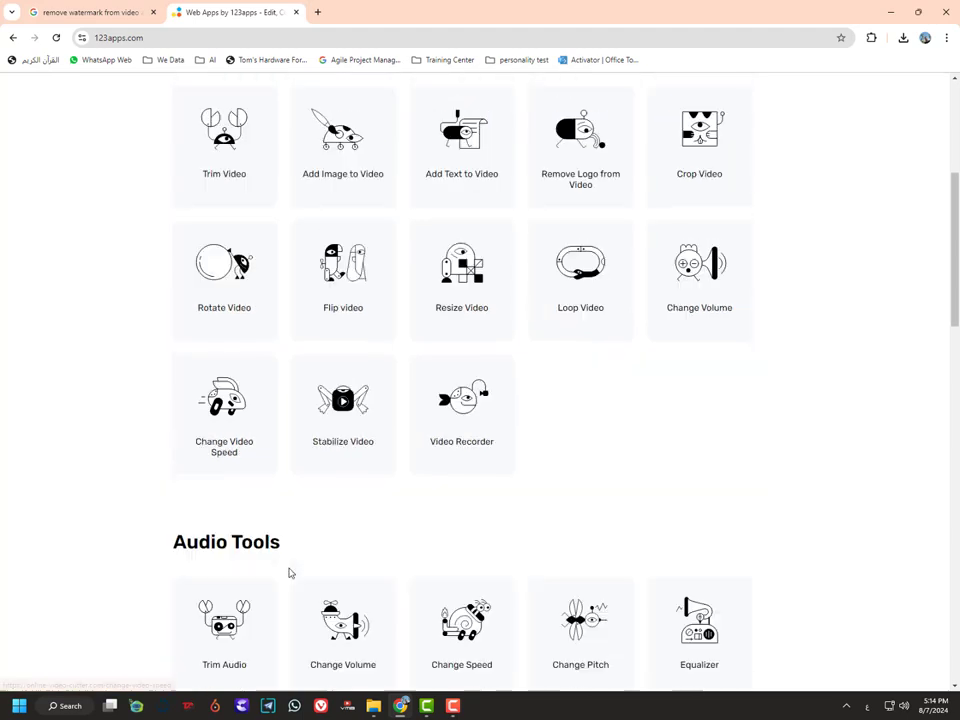
{"action": "scroll", "coordinate": [289, 572], "scroll_direction": "down", "scroll_amount": 3}
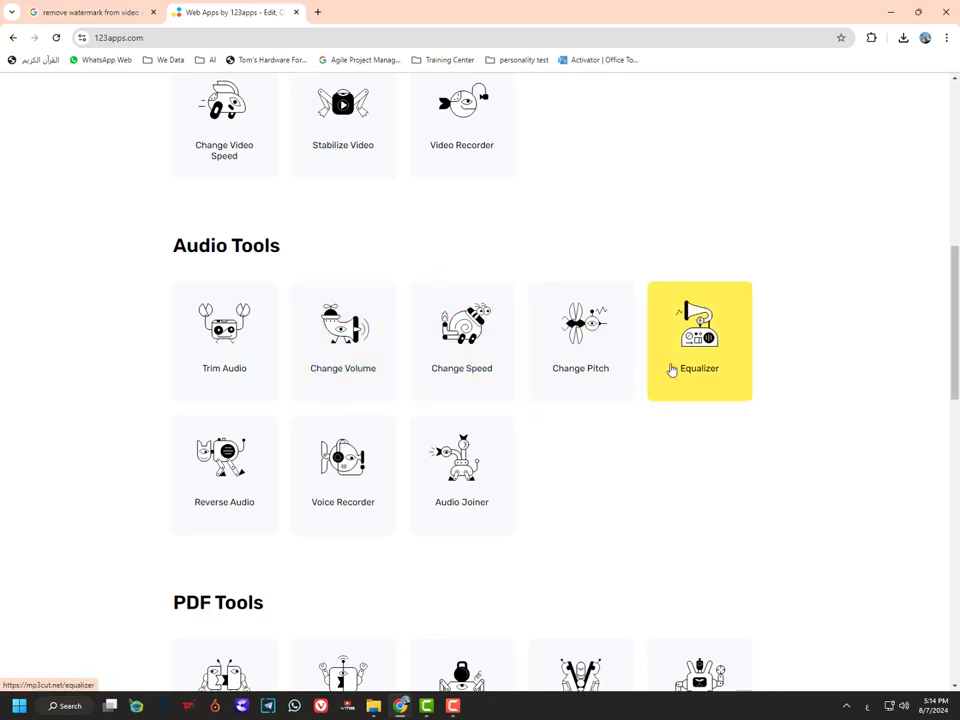
{"action": "scroll", "coordinate": [709, 521], "scroll_direction": "down", "scroll_amount": 2}
{"action": "scroll", "coordinate": [709, 521], "scroll_direction": "down", "scroll_amount": 3}
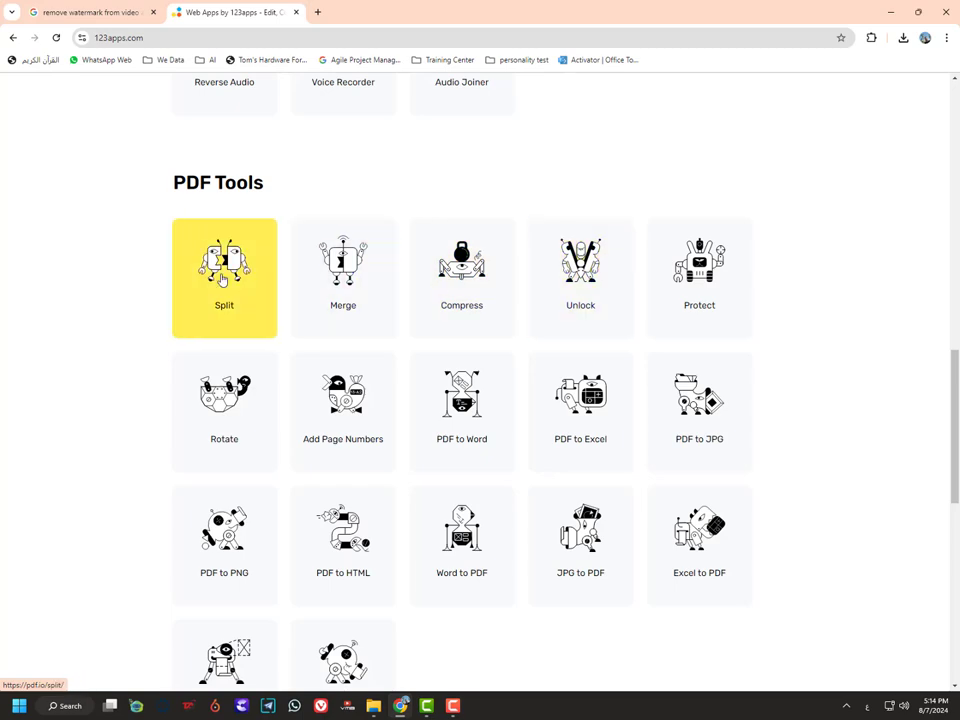
{"action": "scroll", "coordinate": [685, 488], "scroll_direction": "down", "scroll_amount": 3}
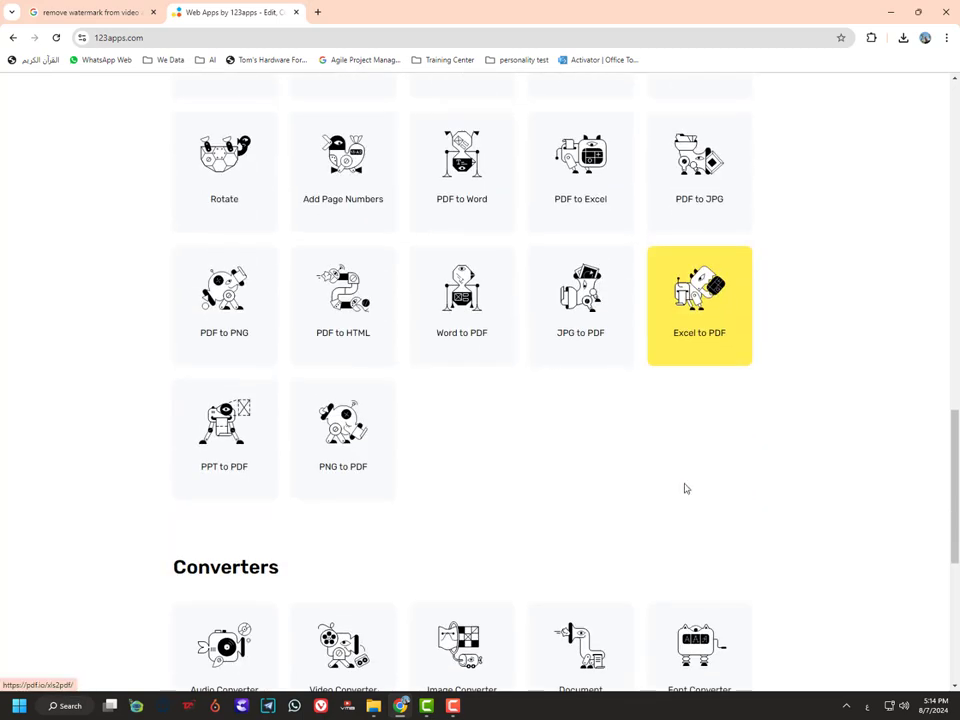
{"action": "scroll", "coordinate": [685, 488], "scroll_direction": "down", "scroll_amount": 4}
{"action": "scroll", "coordinate": [685, 488], "scroll_direction": "down", "scroll_amount": 2}
{"action": "scroll", "coordinate": [685, 489], "scroll_direction": "down", "scroll_amount": 1}
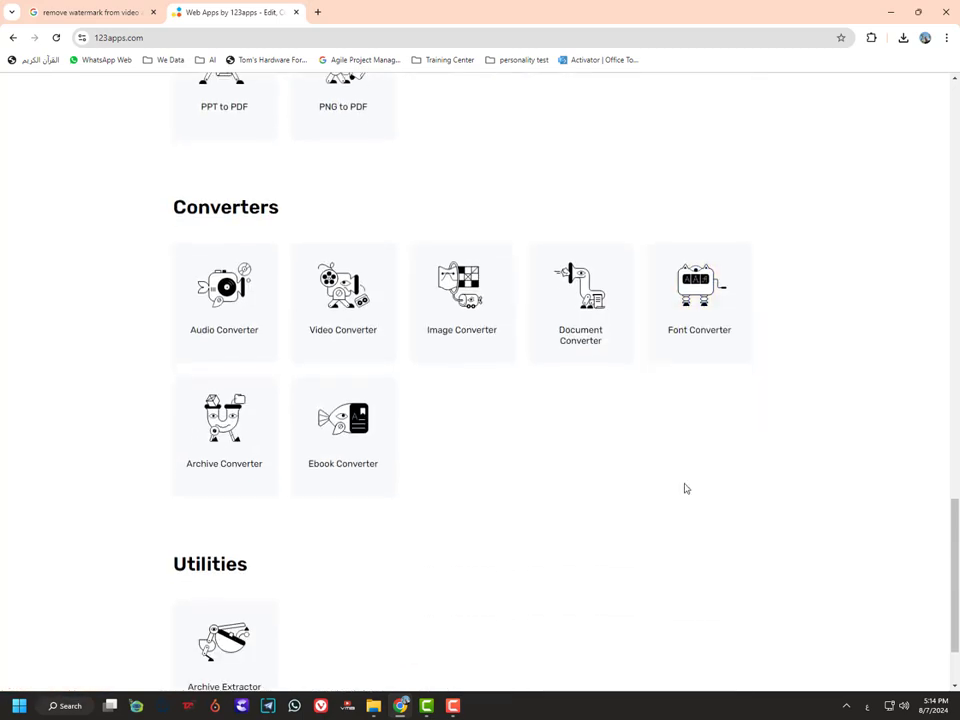
{"action": "scroll", "coordinate": [685, 488], "scroll_direction": "down", "scroll_amount": 1}
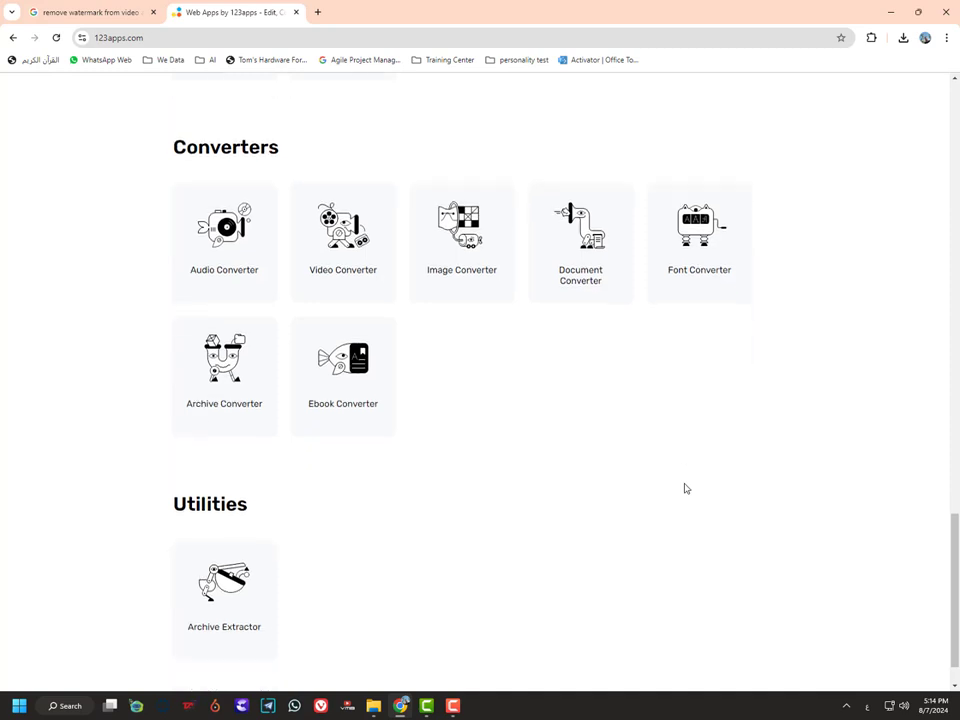
{"action": "scroll", "coordinate": [729, 495], "scroll_direction": "down", "scroll_amount": 1}
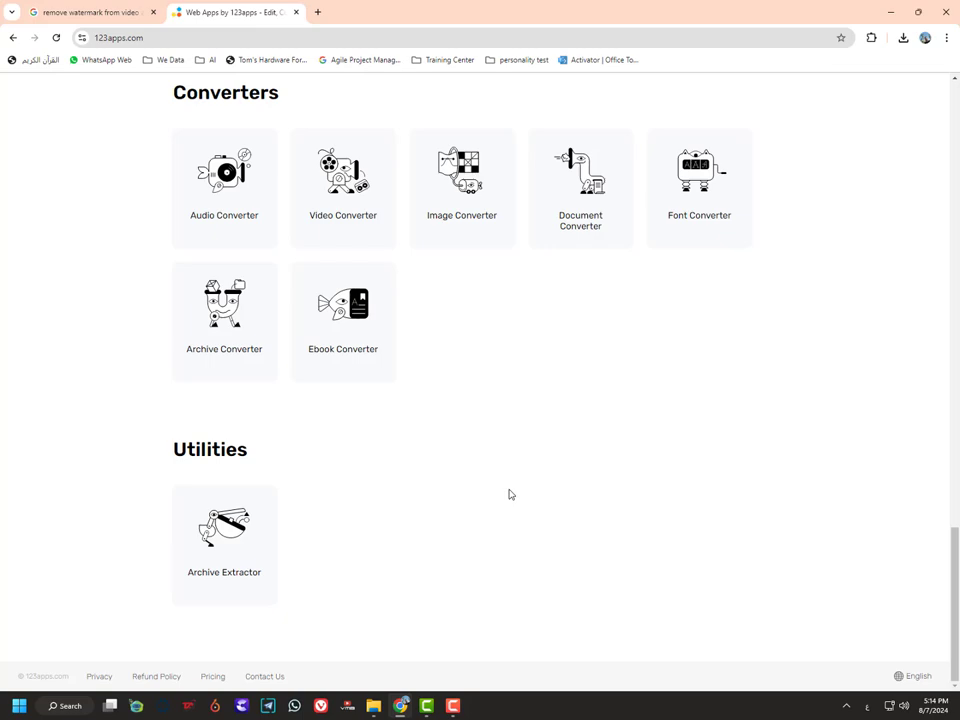
{"action": "key", "text": "Home"}
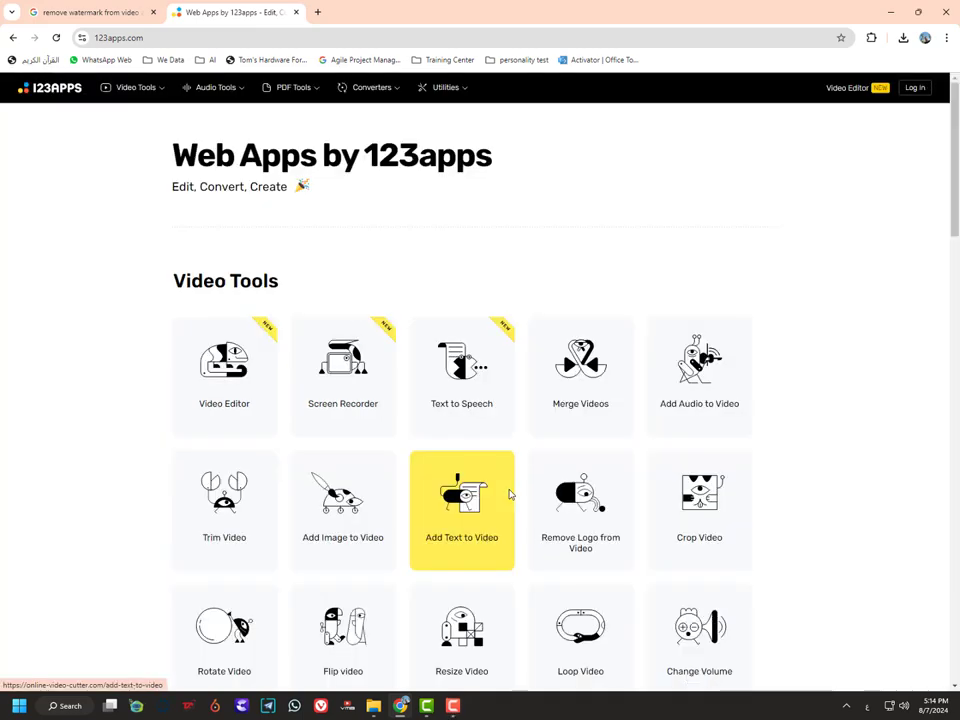
{"action": "left_click", "coordinate": [296, 13]}
Change the query to 'remove watermark from photo' and open the Watermark Remover result in a new tab
{"action": "scroll", "coordinate": [360, 248], "scroll_direction": "up", "scroll_amount": 5}
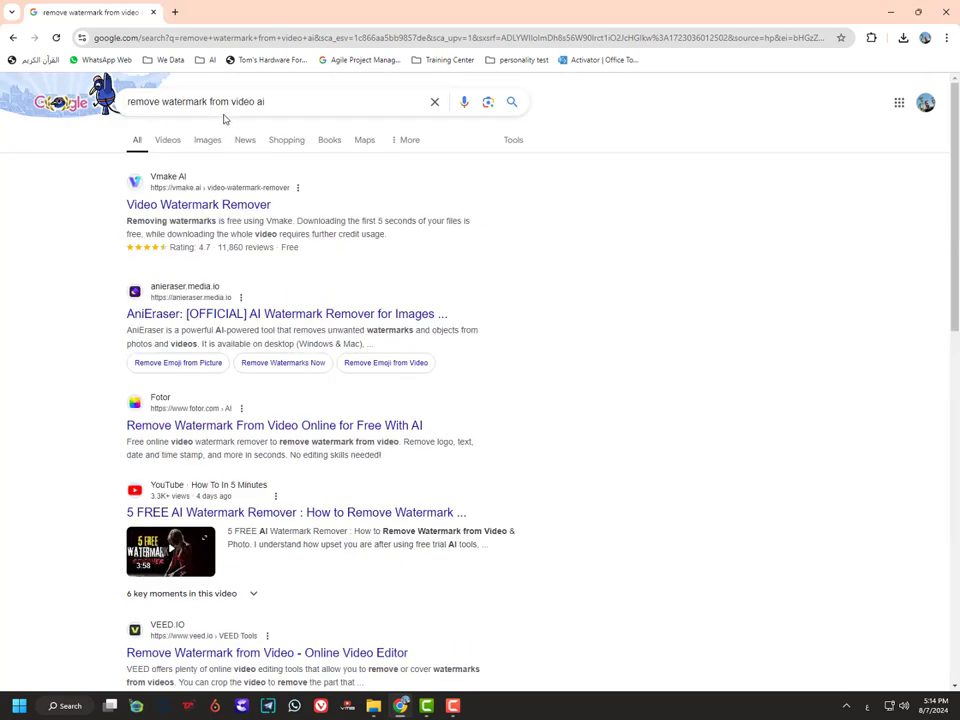
{"action": "left_click_drag", "start_coordinate": [208, 104], "coordinate": [393, 111]}
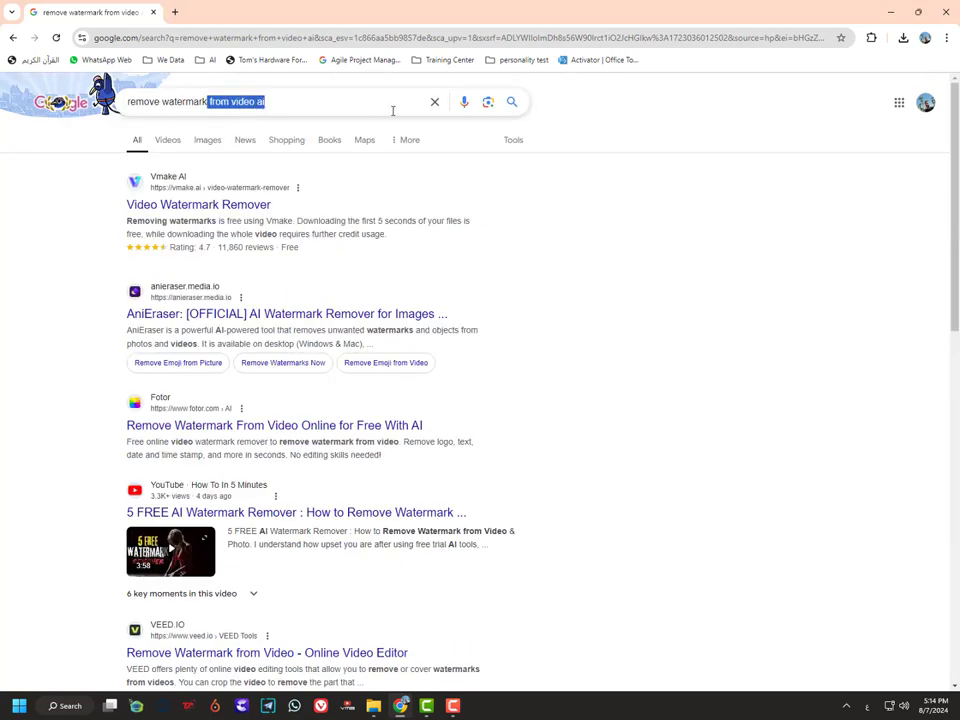
{"action": "type", "text": "ا"}
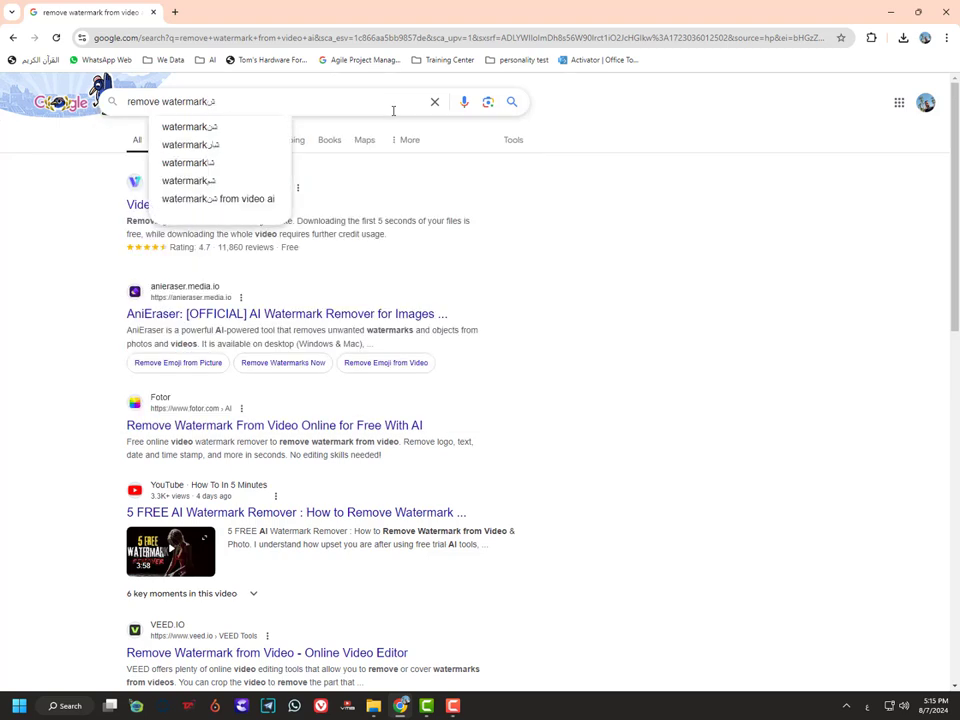
{"action": "key", "text": "BackSpace"}
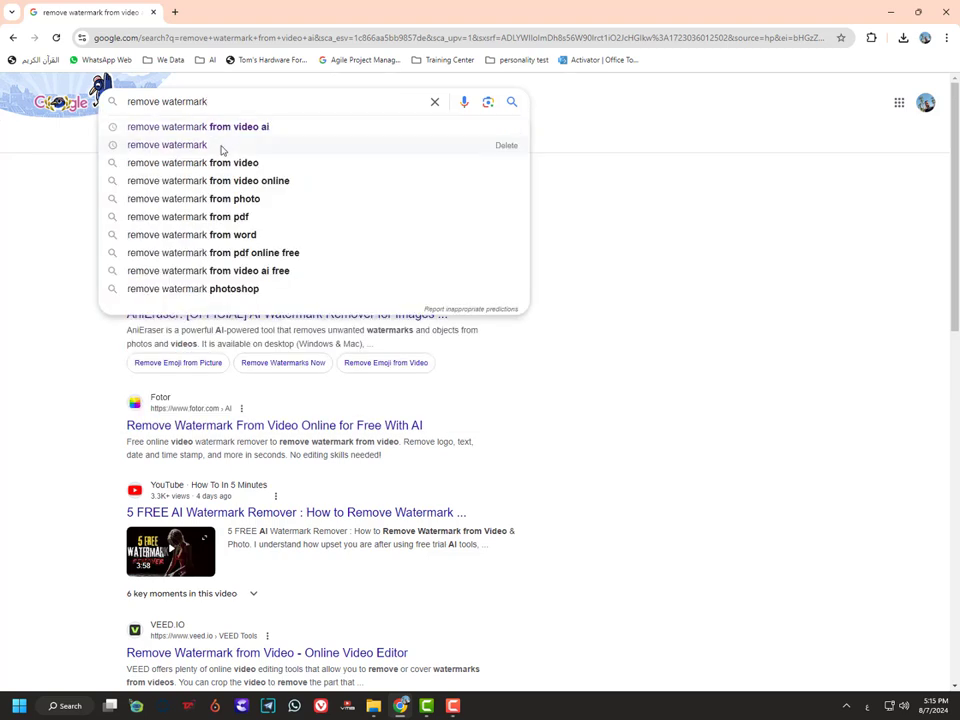
{"action": "left_click", "coordinate": [221, 202]}
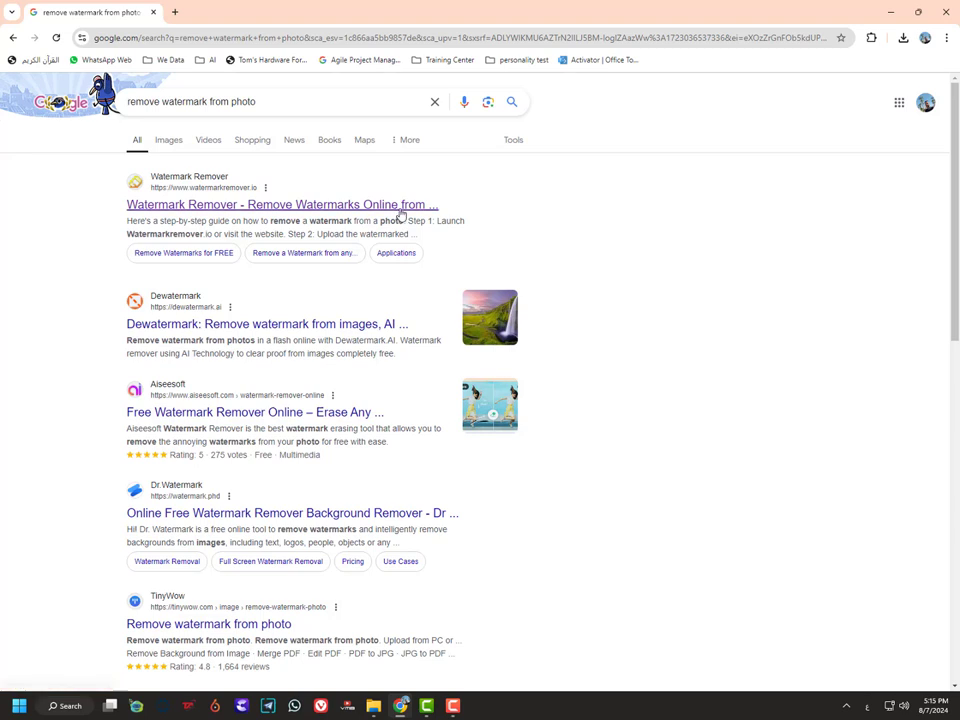
{"action": "right_click", "coordinate": [237, 204]}
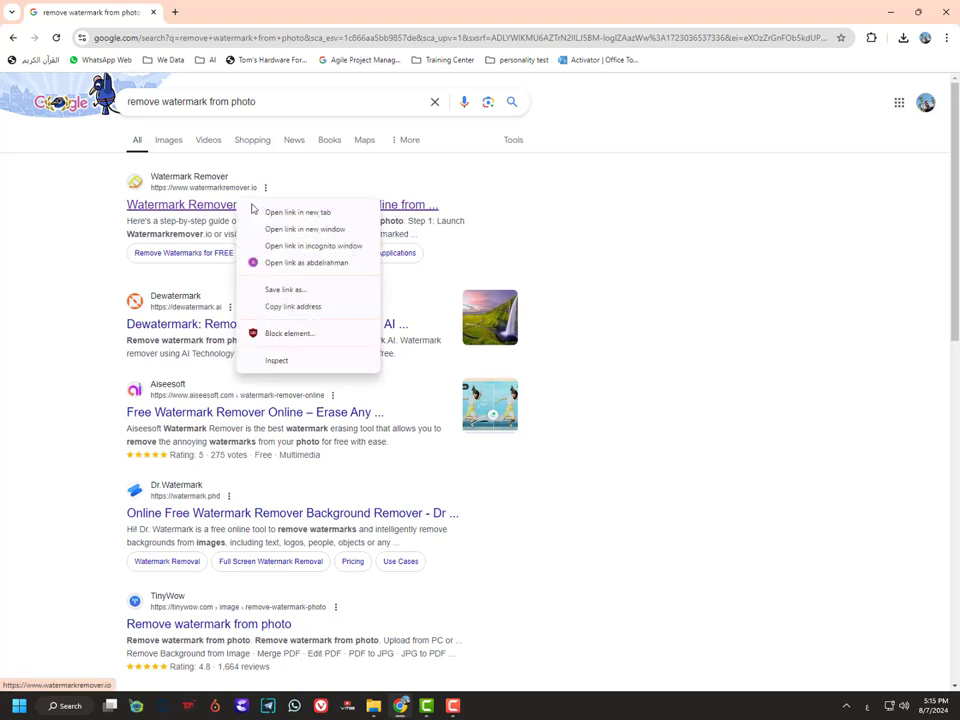
{"action": "left_click", "coordinate": [296, 212]}
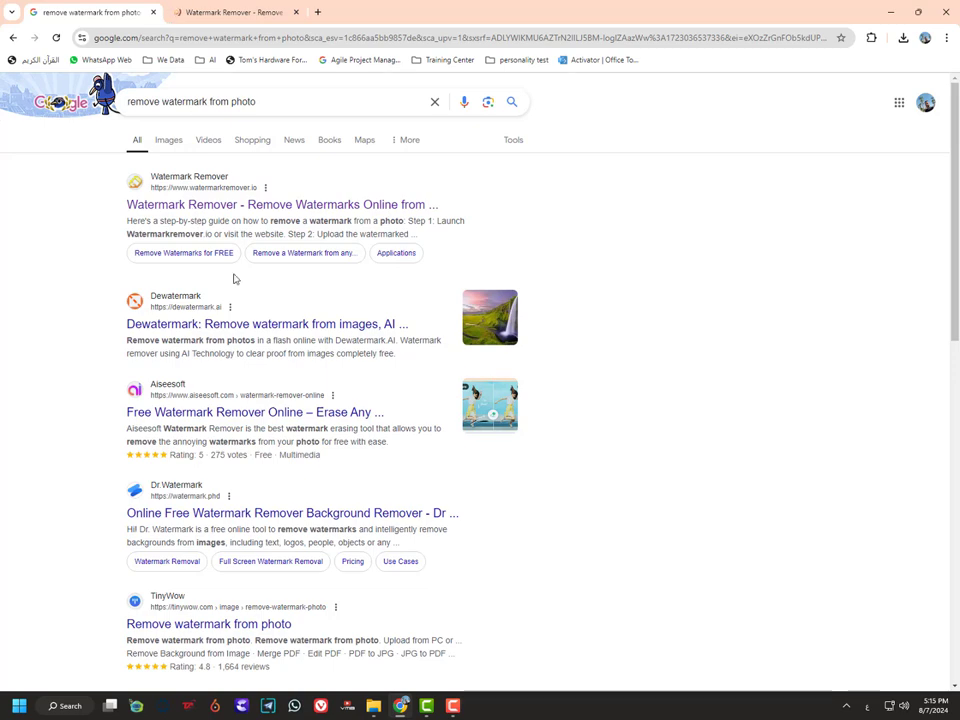
Upload the young Egyptian boy PNG from Downloads to WatermarkRemover.io
{"action": "left_click", "coordinate": [240, 12]}
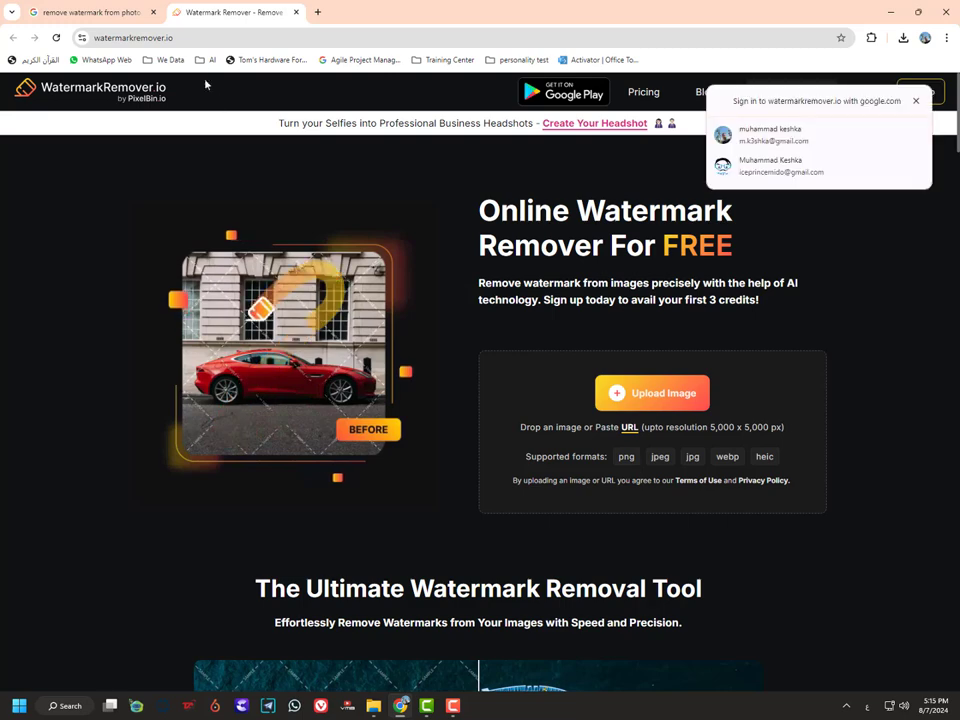
{"action": "left_click", "coordinate": [205, 37]}
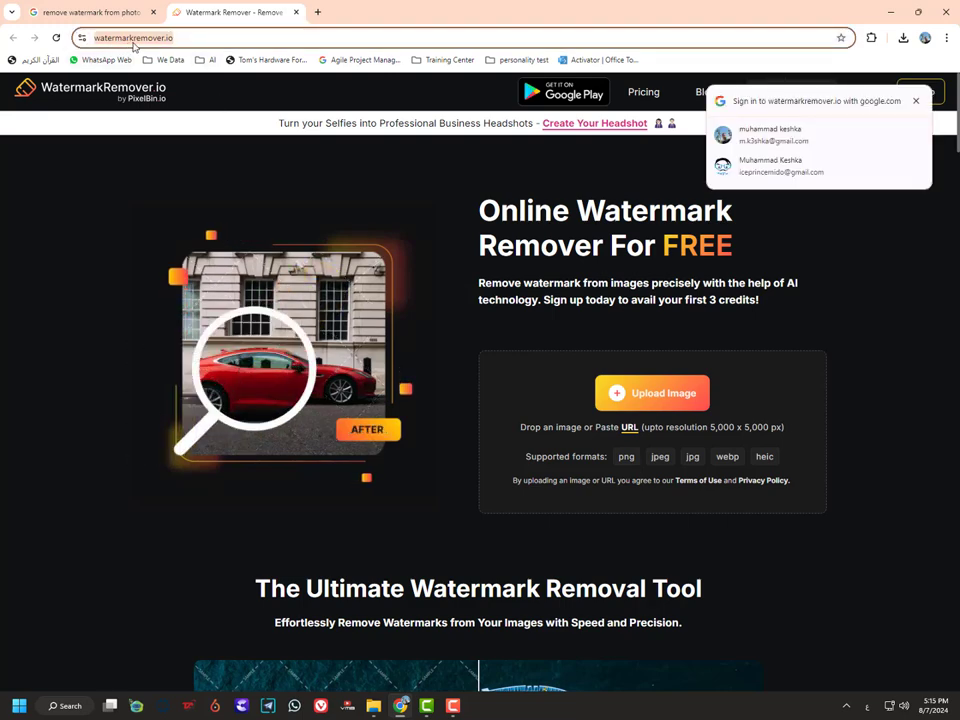
{"action": "left_click", "coordinate": [678, 404]}
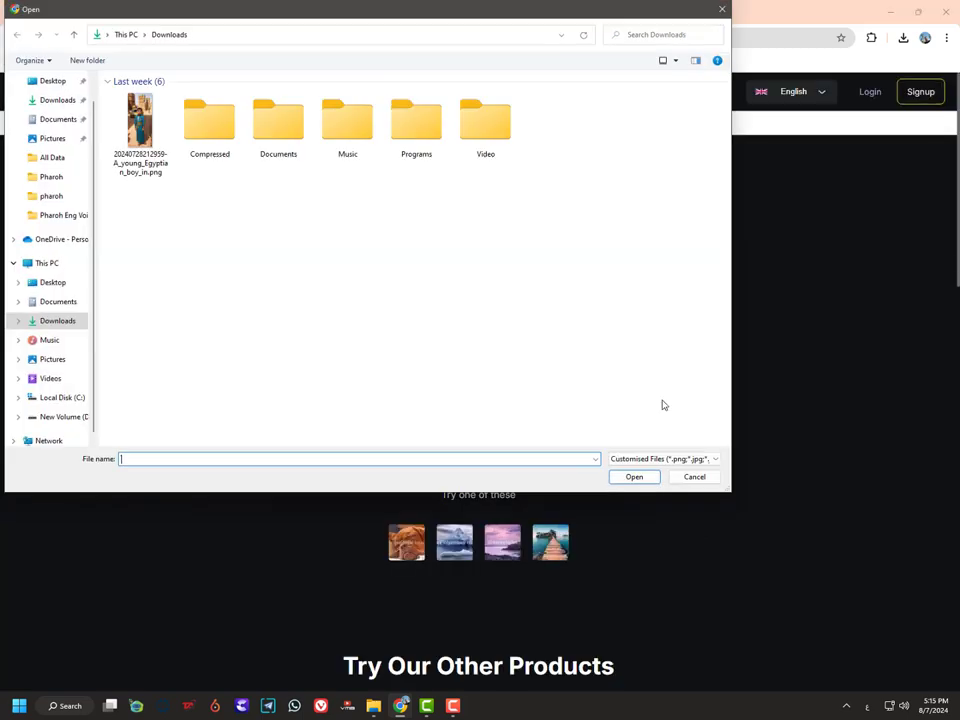
{"action": "double_click", "coordinate": [140, 125]}
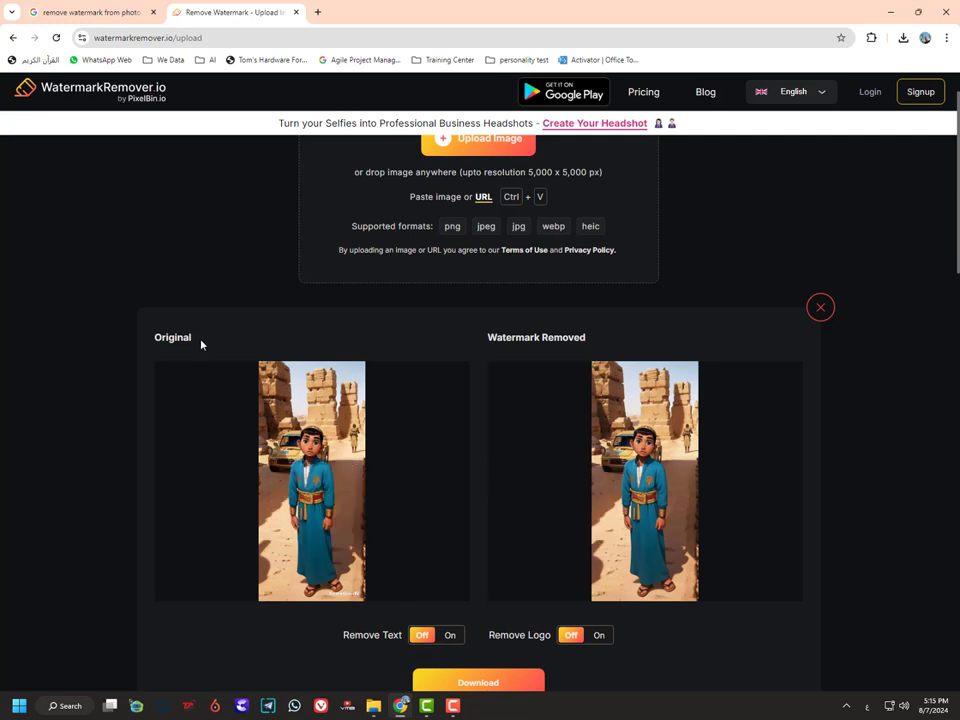
Highlight the Original and Watermark Removed headings to compare the two previews
{"action": "left_click_drag", "start_coordinate": [197, 339], "coordinate": [152, 341]}
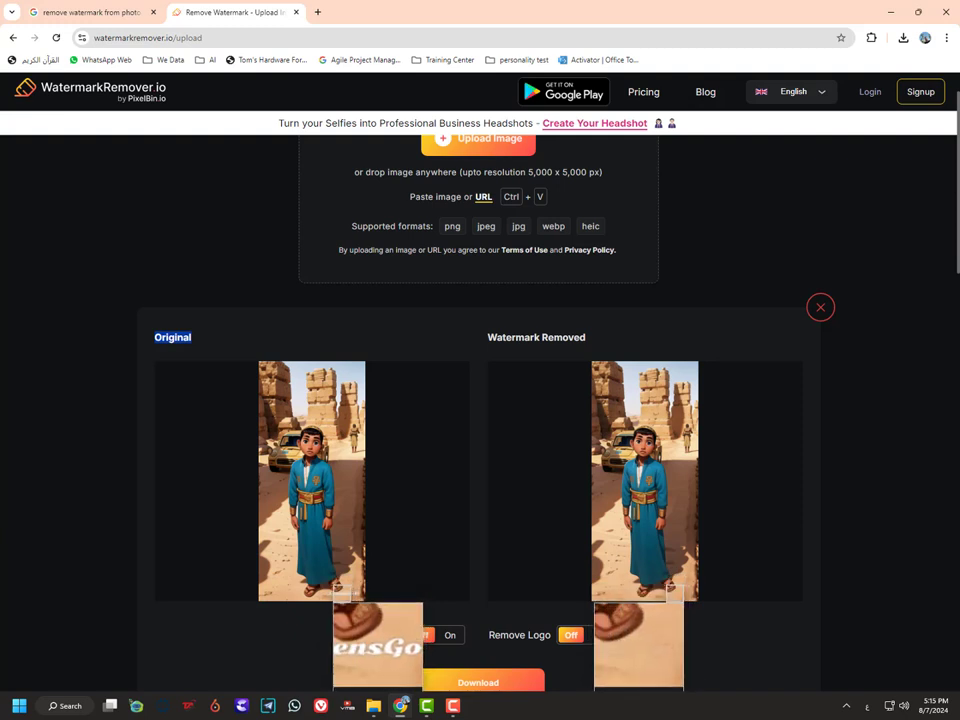
{"action": "left_click_drag", "start_coordinate": [488, 337], "coordinate": [601, 337]}
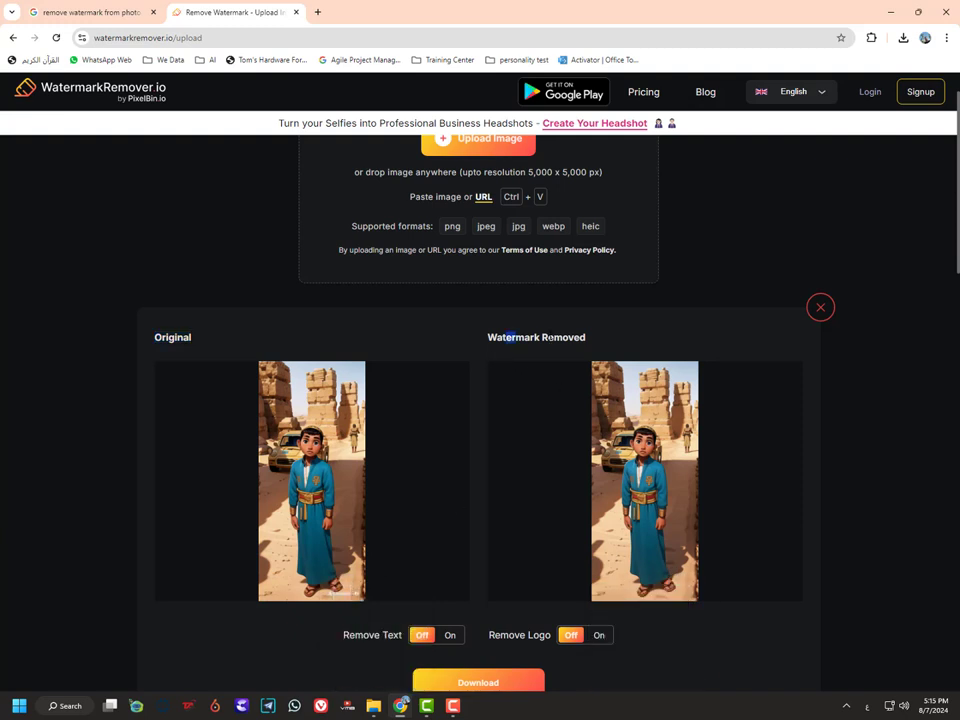
{"action": "left_click", "coordinate": [601, 338]}
Turn on both Remove Text and Remove Logo so the boy image is reprocessed
{"action": "scroll", "coordinate": [721, 588], "scroll_direction": "down", "scroll_amount": 3}
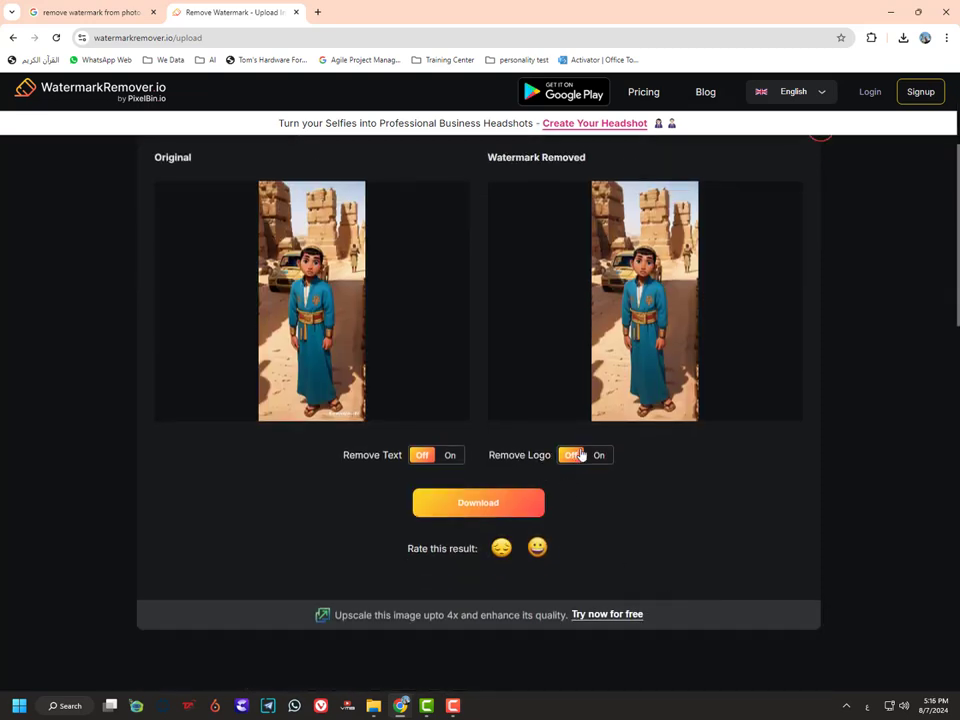
{"action": "left_click", "coordinate": [450, 456]}
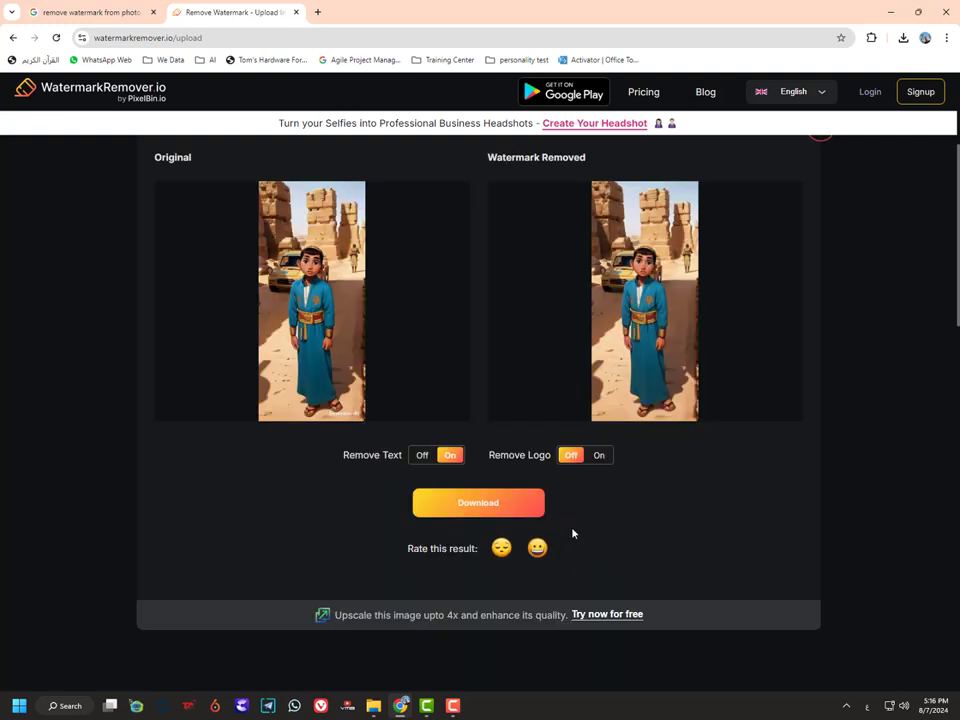
{"action": "left_click", "coordinate": [604, 467]}
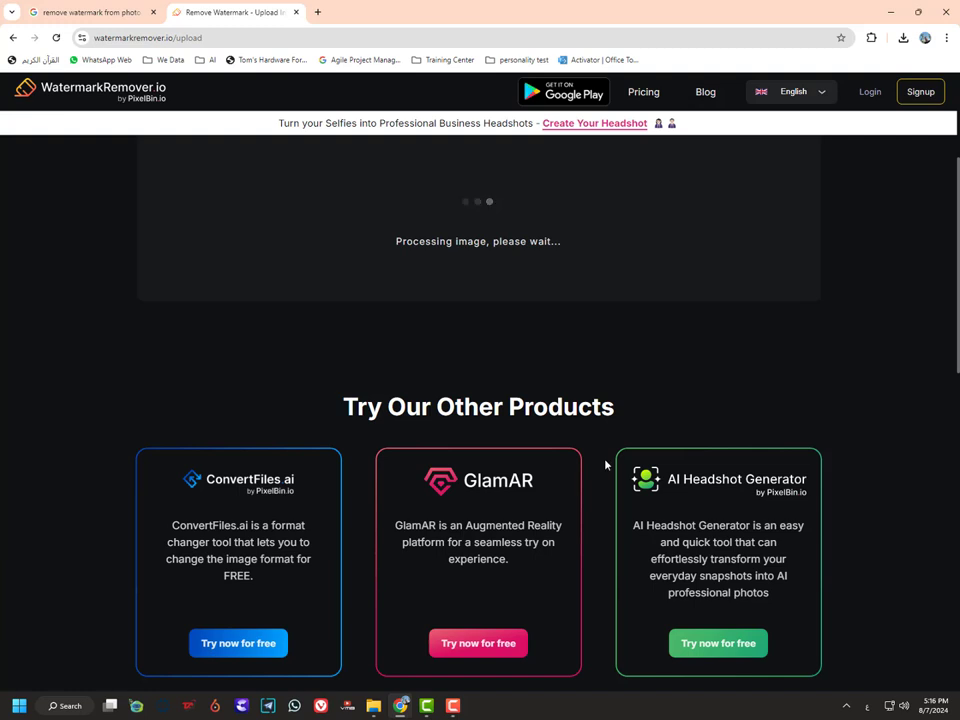
{"action": "left_click_drag", "start_coordinate": [402, 241], "coordinate": [585, 239]}
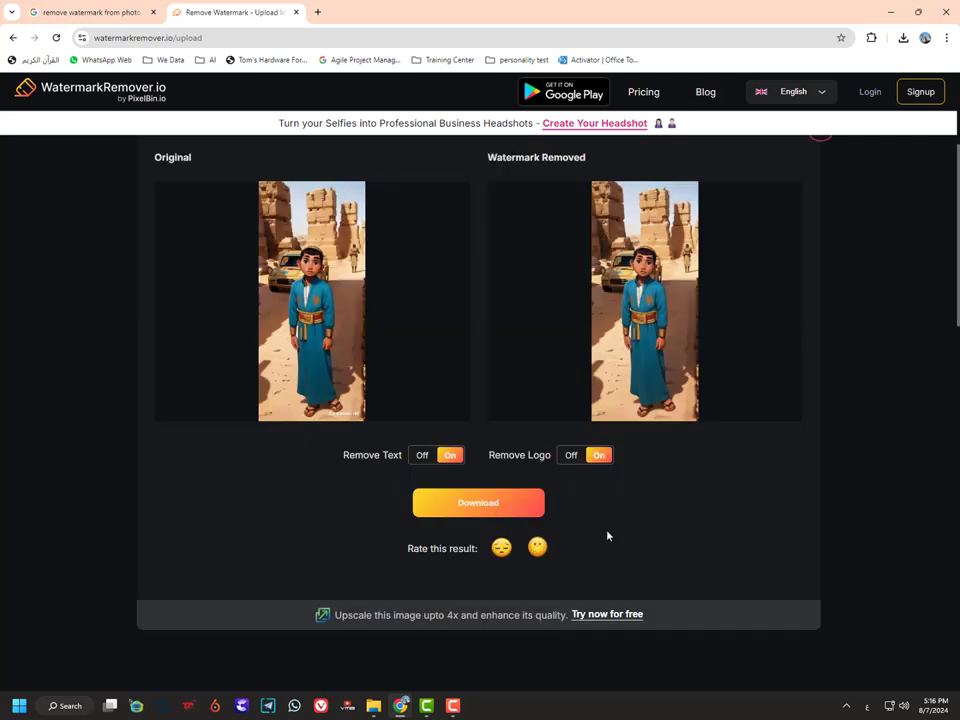
{"action": "scroll", "coordinate": [607, 536], "scroll_direction": "up", "scroll_amount": 1}
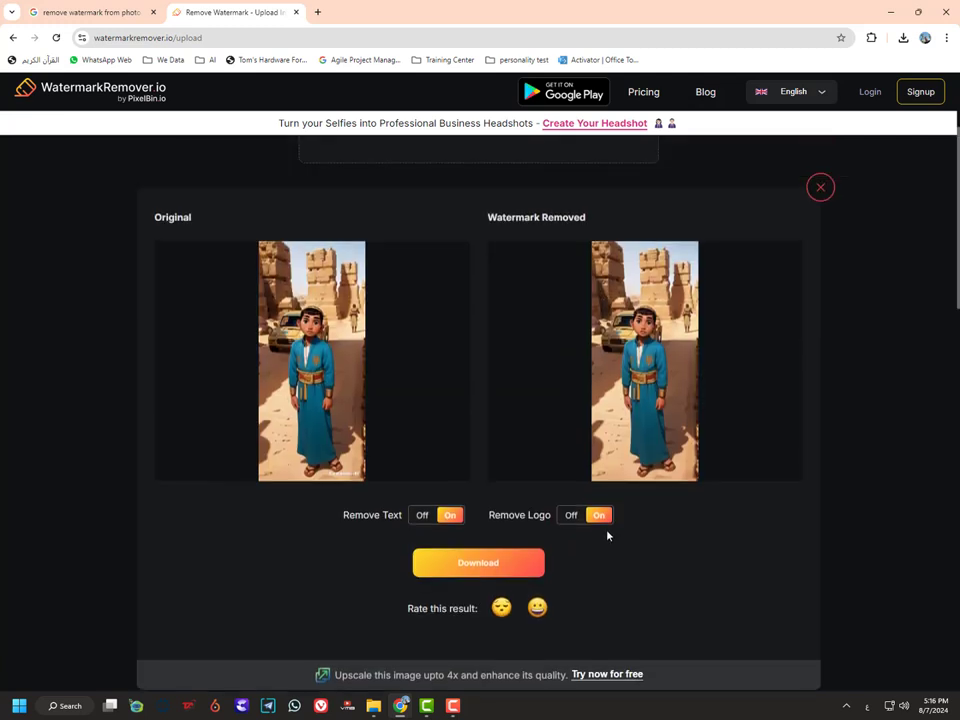
Download the cleaned image as a 529 KB PNG and open it in Photos
{"action": "left_click", "coordinate": [485, 578]}
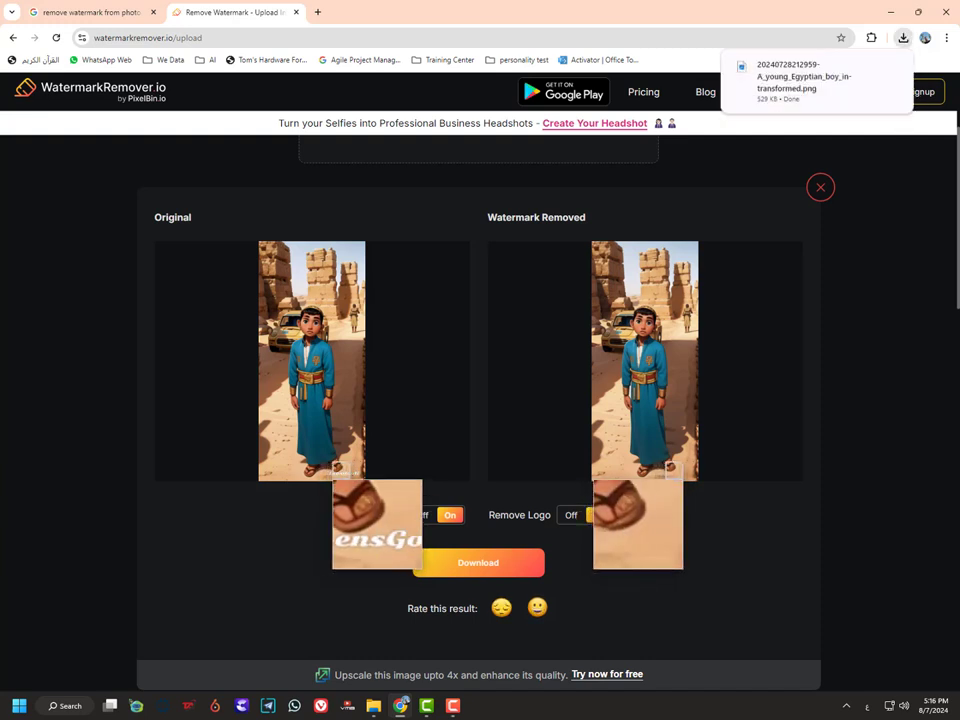
{"action": "left_click", "coordinate": [795, 80]}
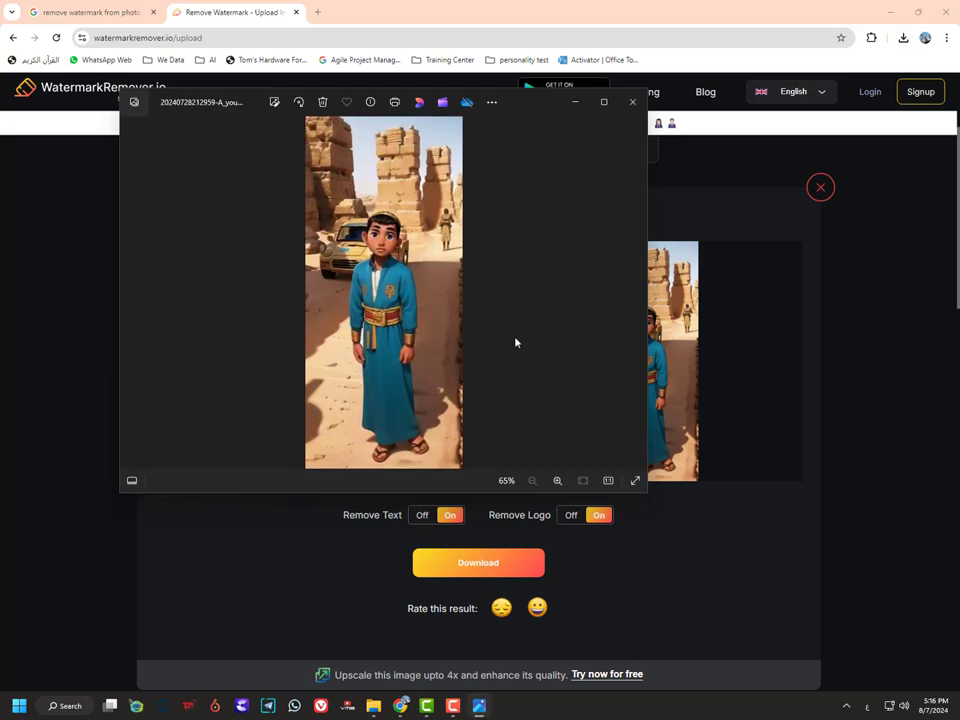
Maximize the cleaned copy, then open the original watermarked boy PNG from Downloads
{"action": "left_click", "coordinate": [604, 103]}
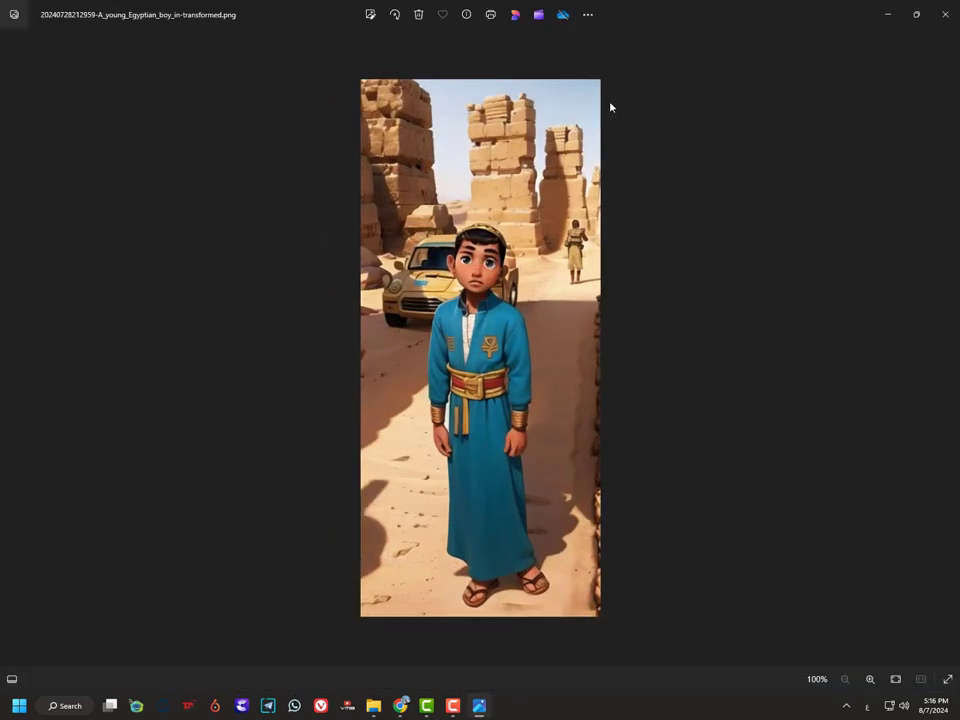
{"action": "left_click", "coordinate": [375, 706]}
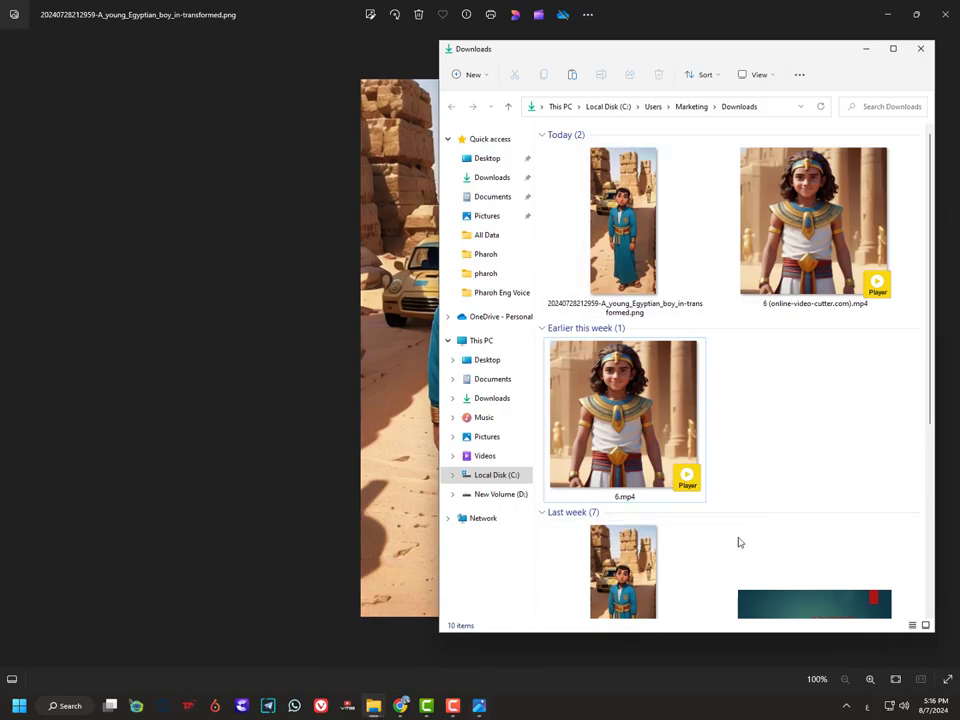
{"action": "double_click", "coordinate": [633, 563]}
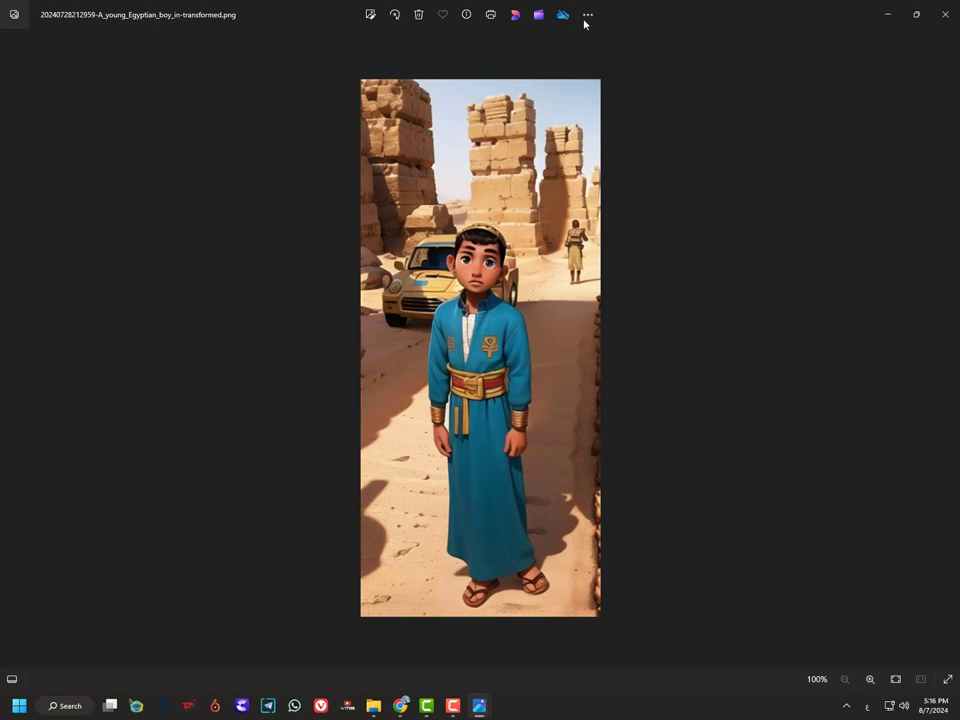
{"action": "double_click", "coordinate": [666, 12]}
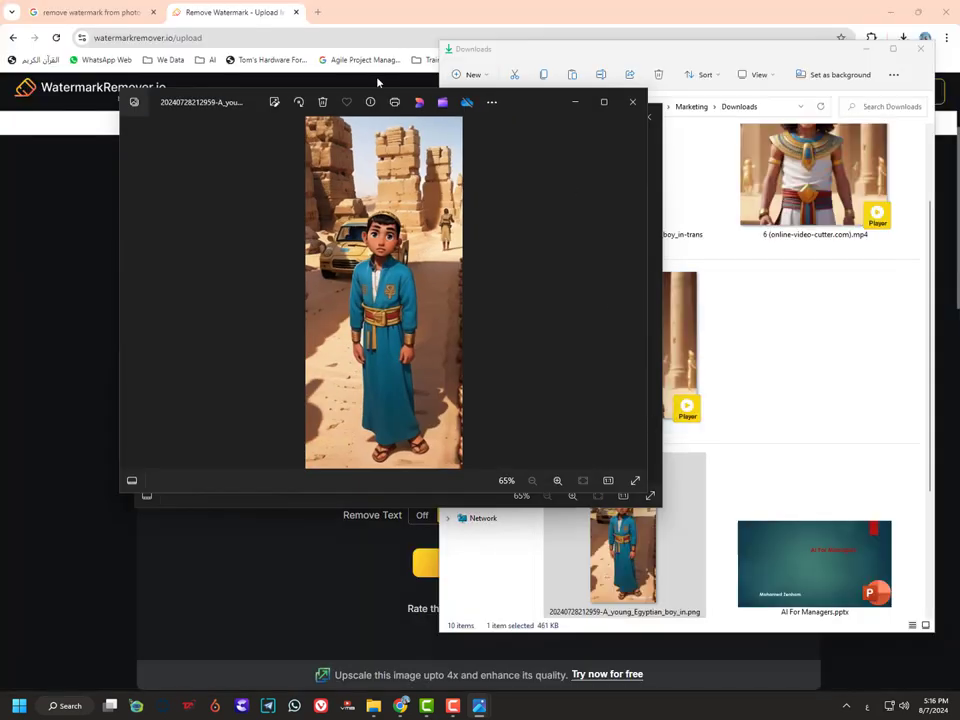
{"action": "left_click_drag", "start_coordinate": [649, 292], "coordinate": [461, 302]}
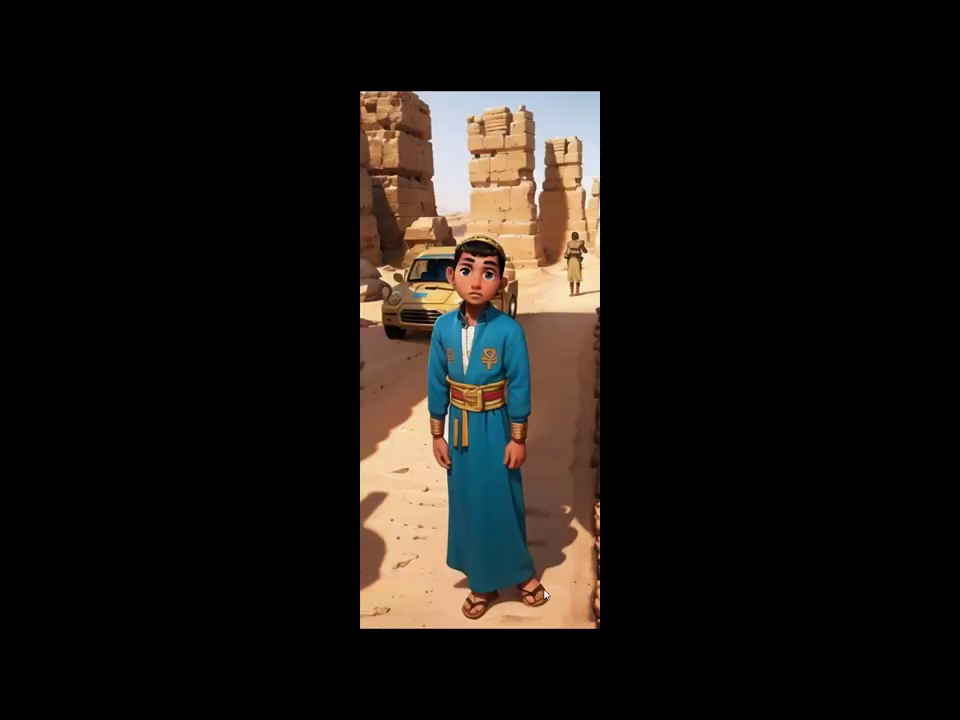
{"action": "key", "text": "alt+Tab"}
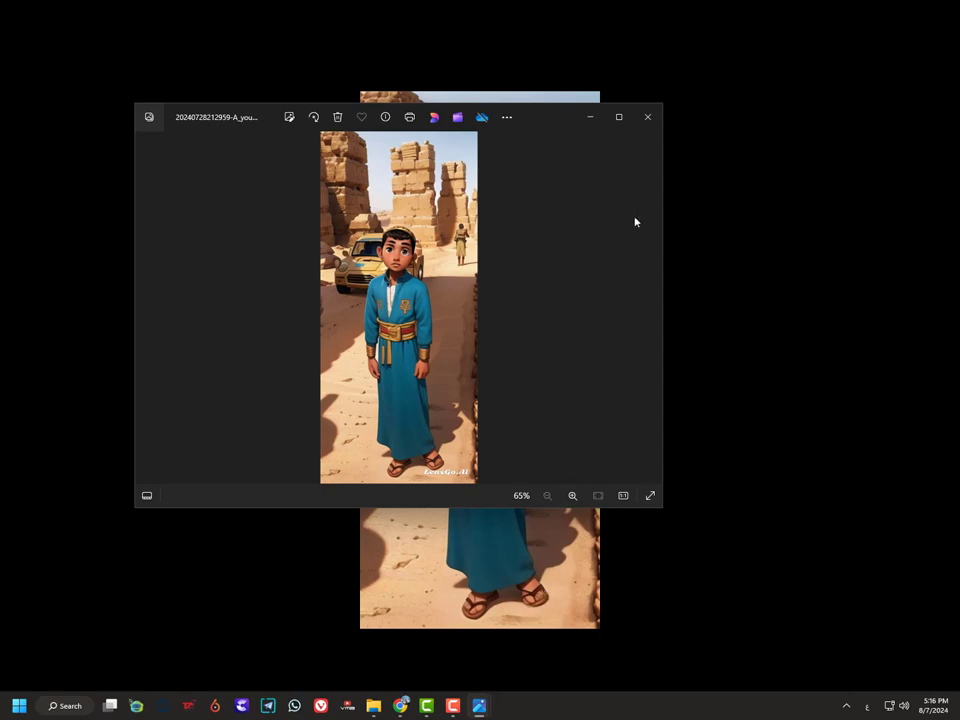
{"action": "left_click", "coordinate": [619, 119]}
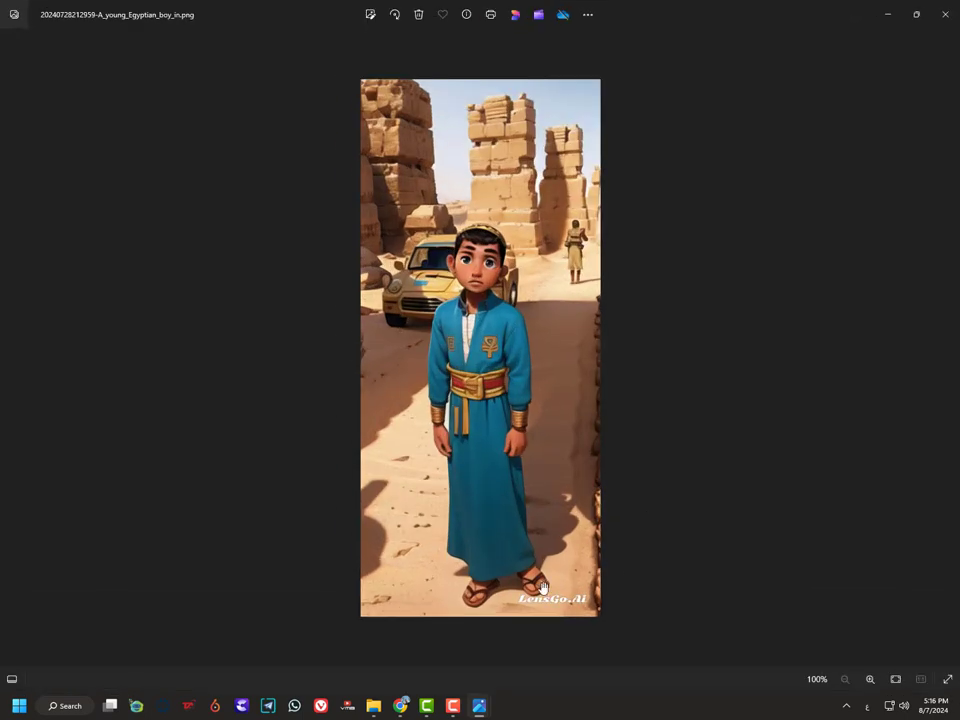
{"action": "scroll", "coordinate": [543, 587], "scroll_direction": "up", "scroll_amount": 3}
{"action": "scroll", "coordinate": [542, 525], "scroll_direction": "down", "scroll_amount": 3}
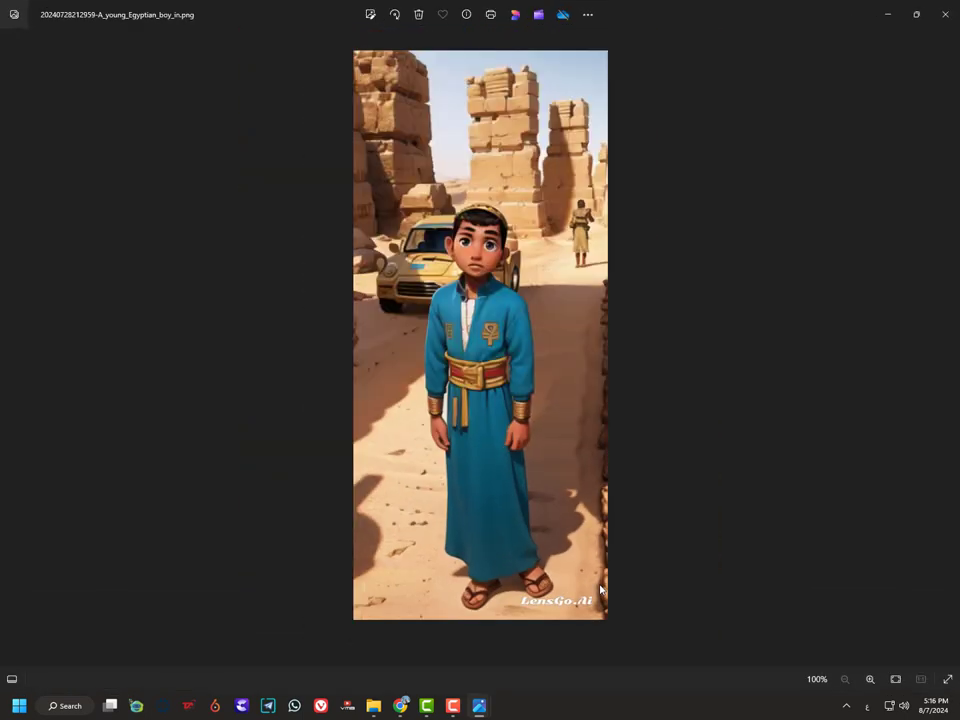
{"action": "scroll", "coordinate": [443, 447], "scroll_direction": "up", "scroll_amount": 3}
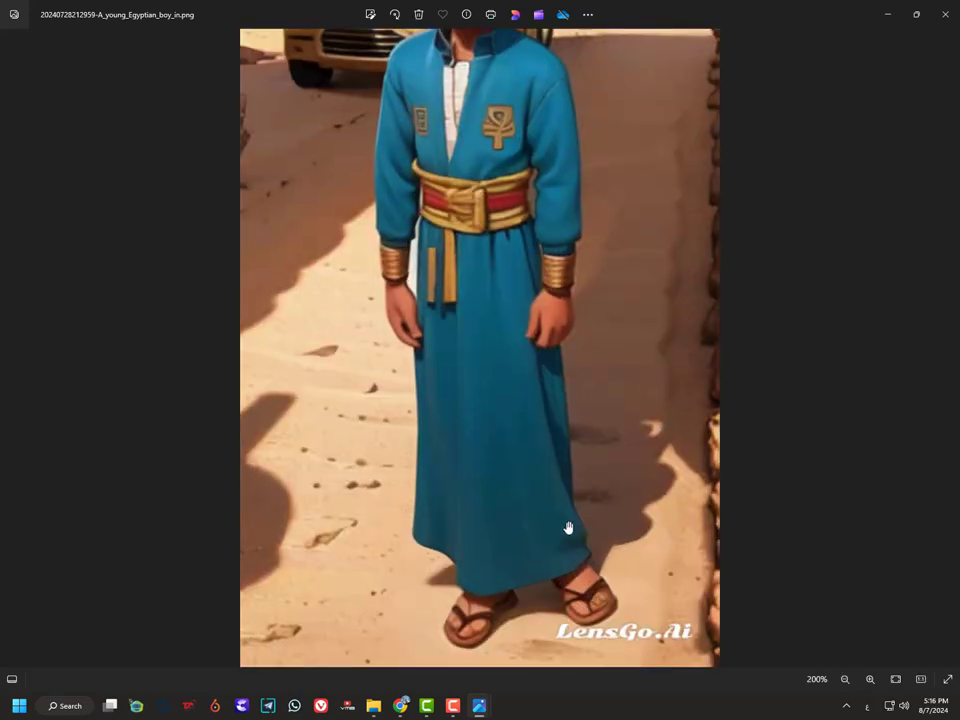